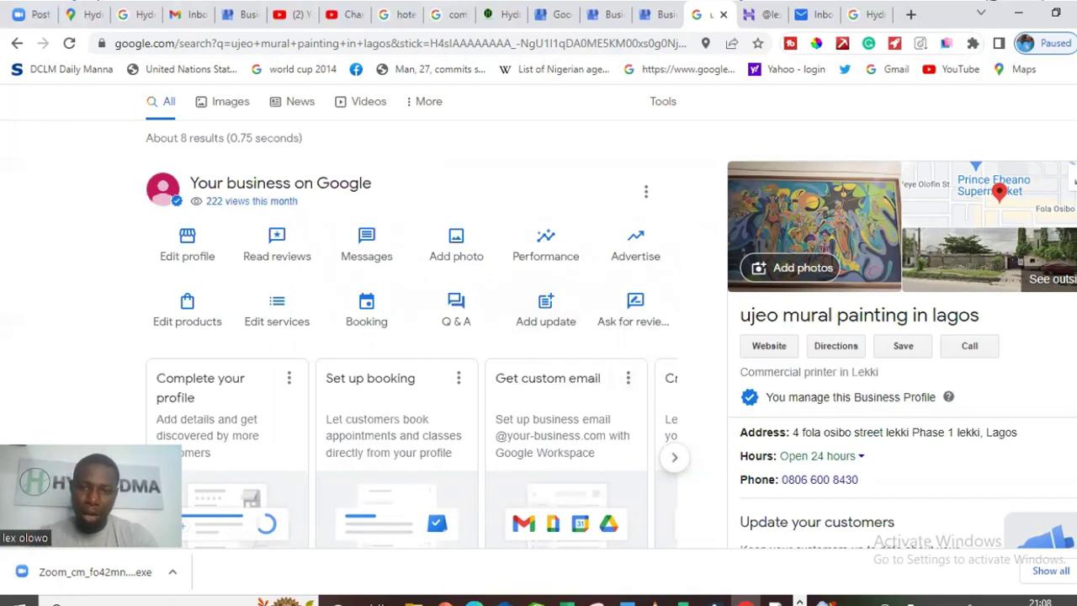
# Start creating an advertising campaign from the Google Business Profile management options
pyautogui.scroll(-2, 813, 227)
pyautogui.scroll(2, 813, 227)
pyautogui.scroll(-1, 814, 228)
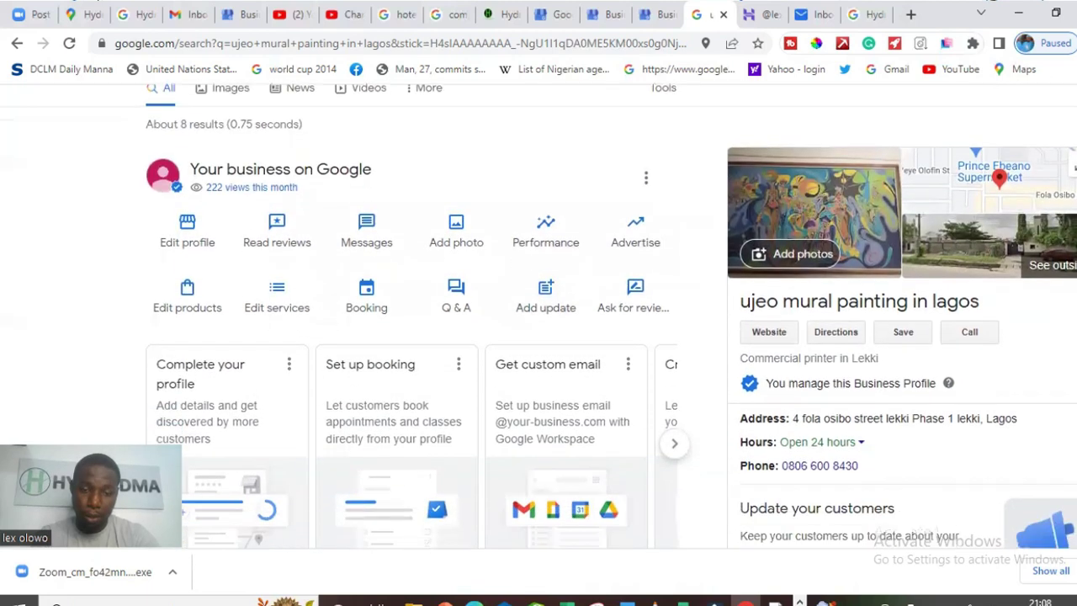
pyautogui.scroll(1, 813, 227)
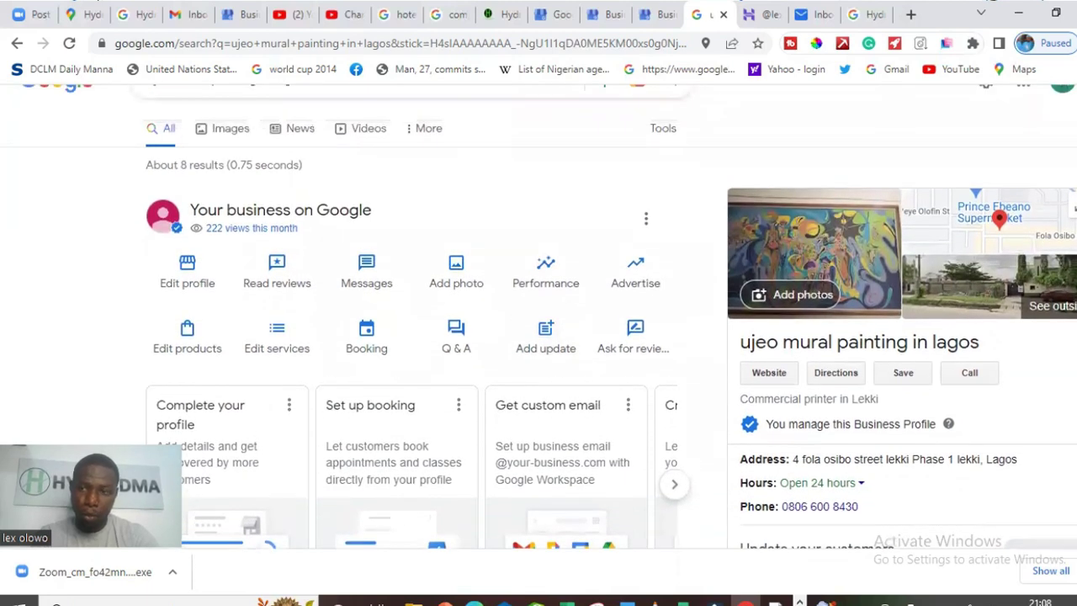
pyautogui.scroll(-3, 814, 227)
pyautogui.scroll(1, 588, 227)
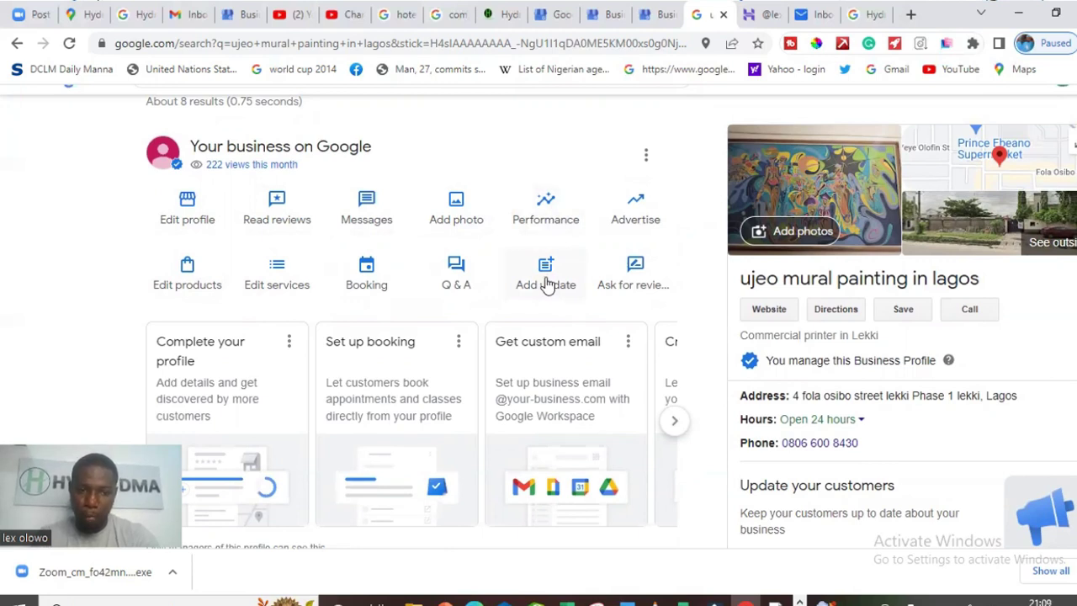
pyautogui.click(637, 217)
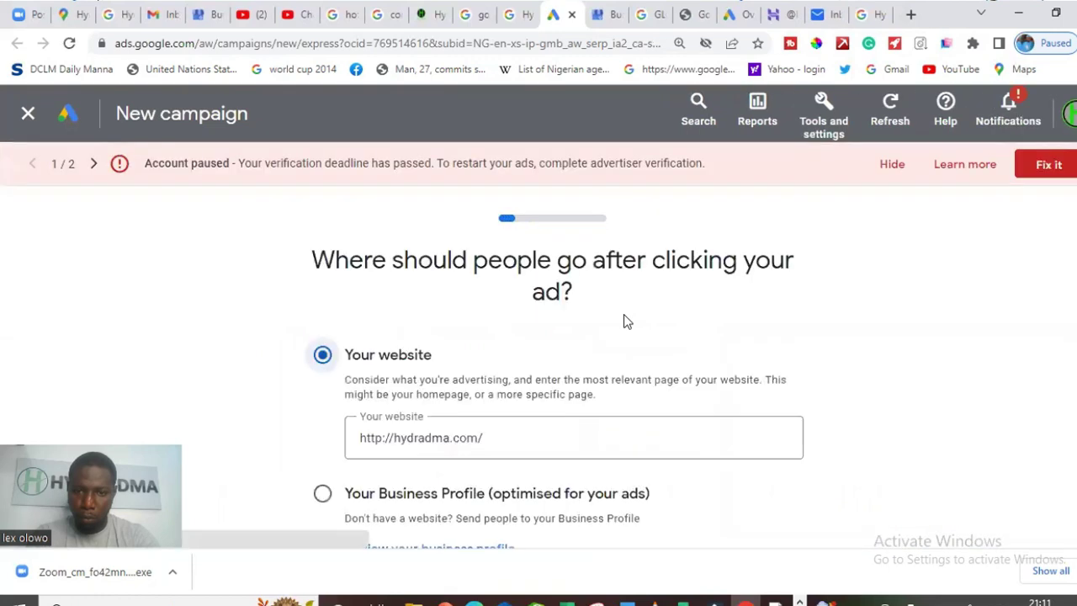
# Set the ad's destination to Your Business Profile (optimised for your ads) and continue
pyautogui.scroll(-2, 553, 367)
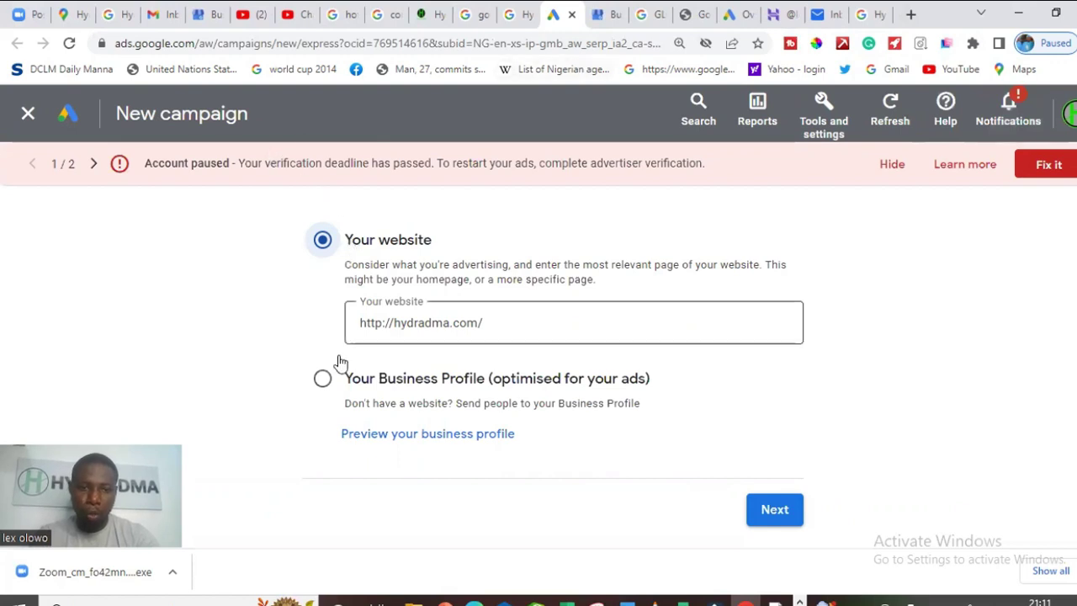
pyautogui.click(323, 383)
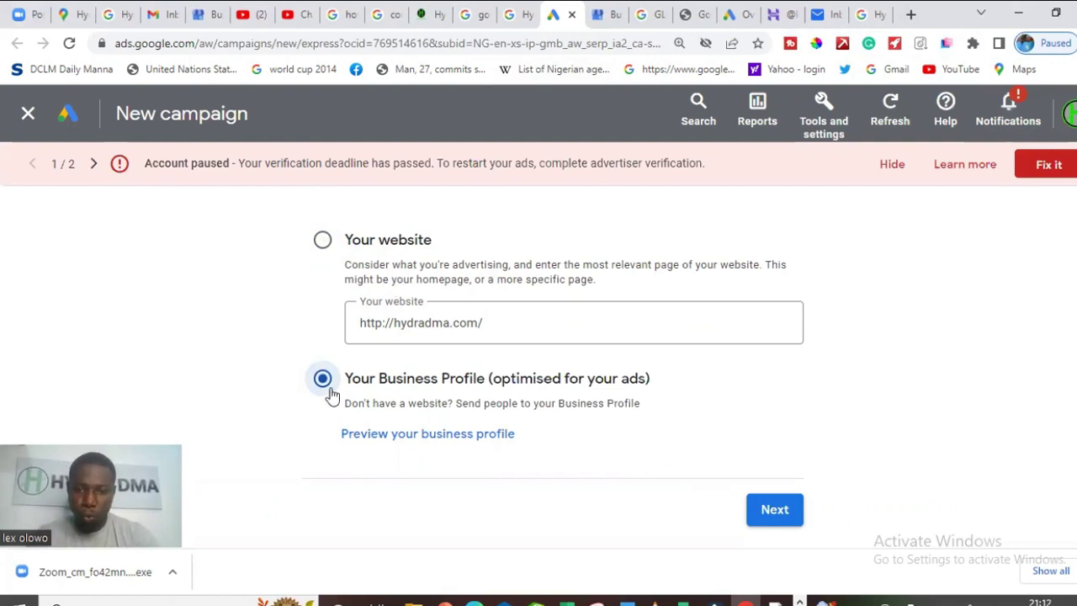
pyautogui.click(774, 509)
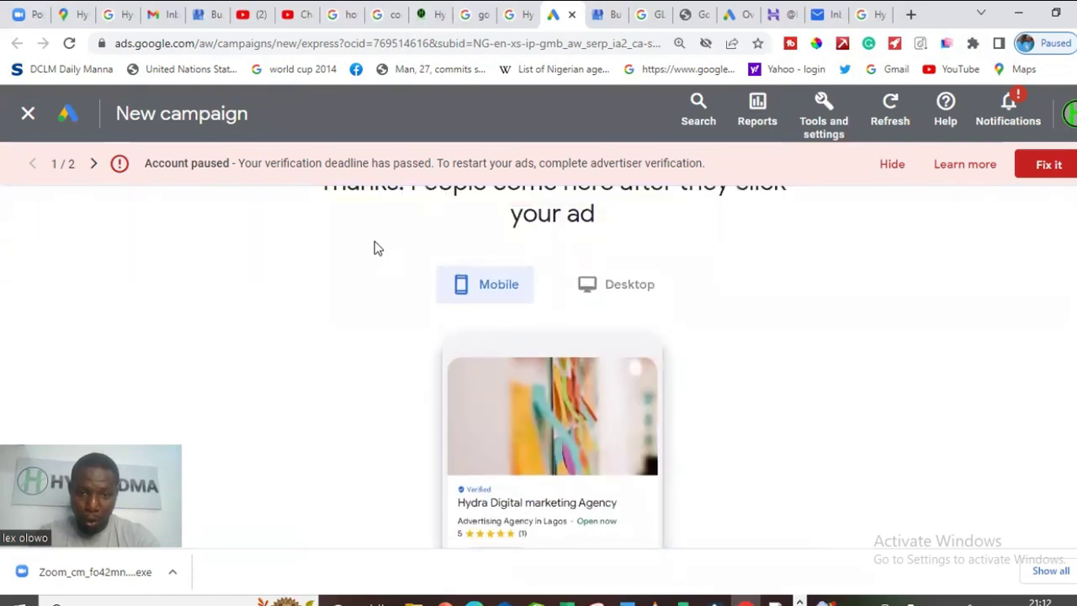
# Preview the ad's landing page in the desktop and mobile versions, then accept it and continue
pyautogui.click(615, 290)
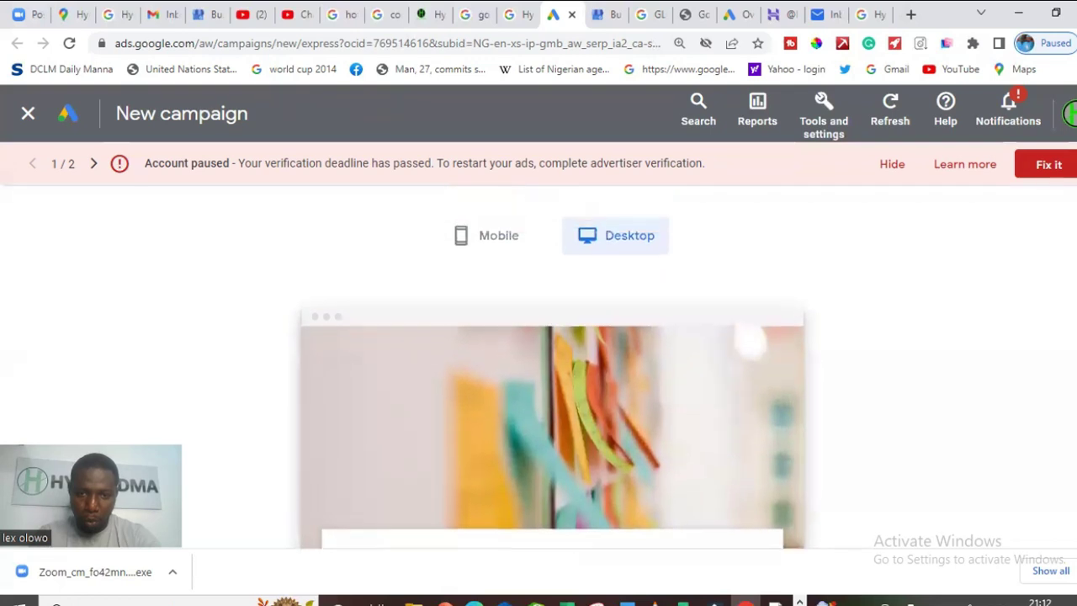
pyautogui.click(488, 256)
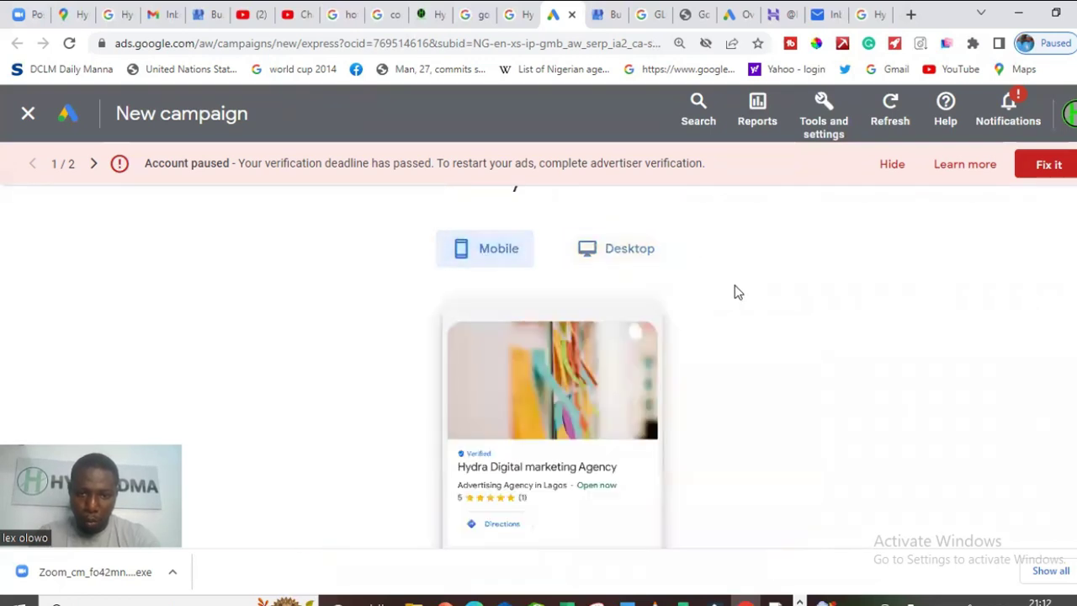
pyautogui.scroll(-5, 539, 353)
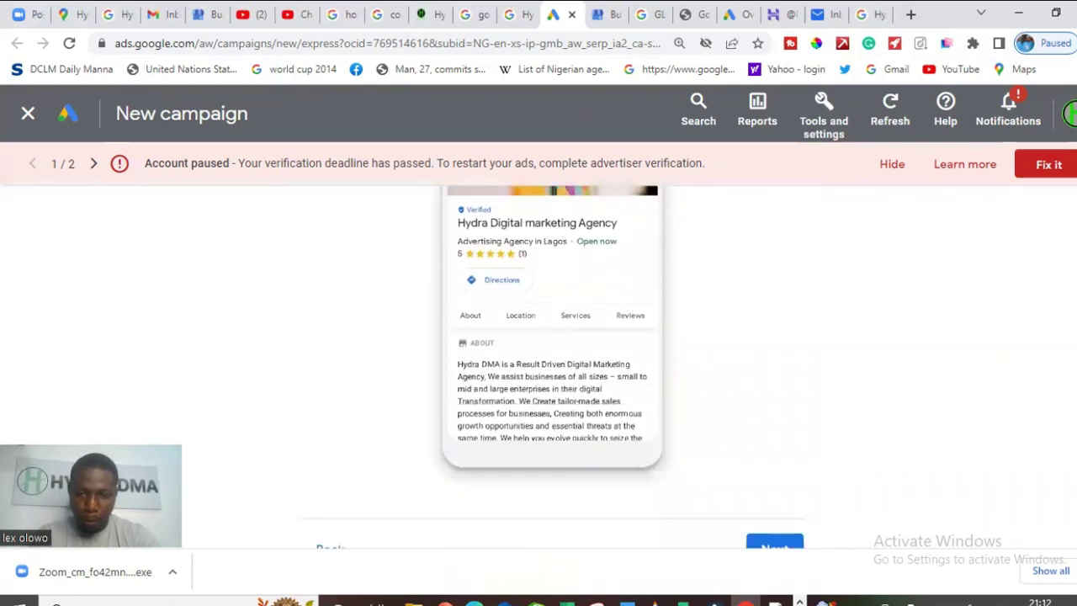
pyautogui.click(773, 498)
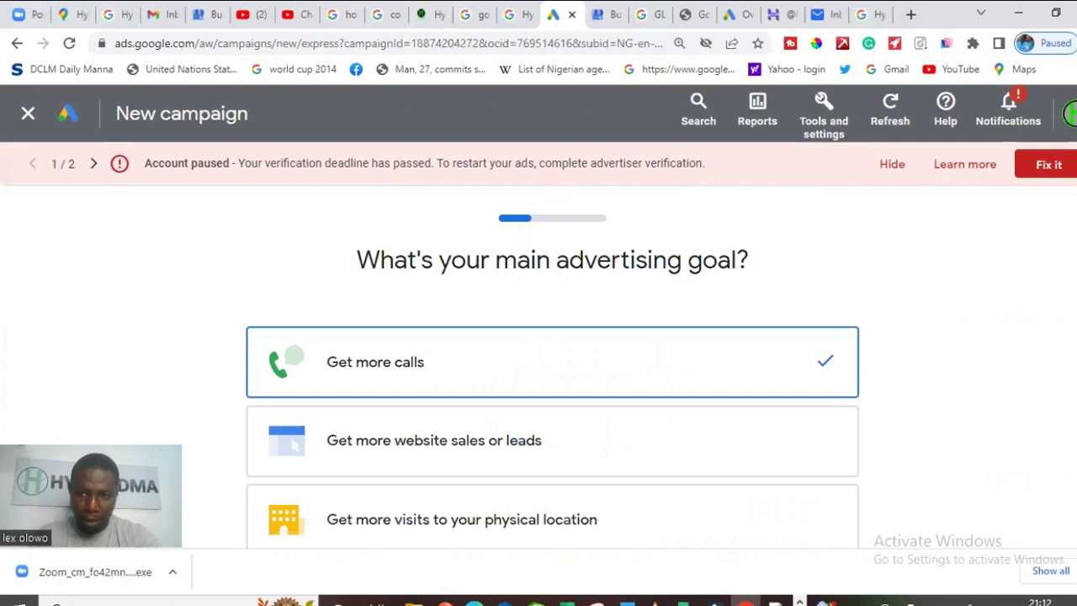
# Review the advertising goal options, keep Get more calls as the main goal and continue
pyautogui.scroll(-3, 551, 362)
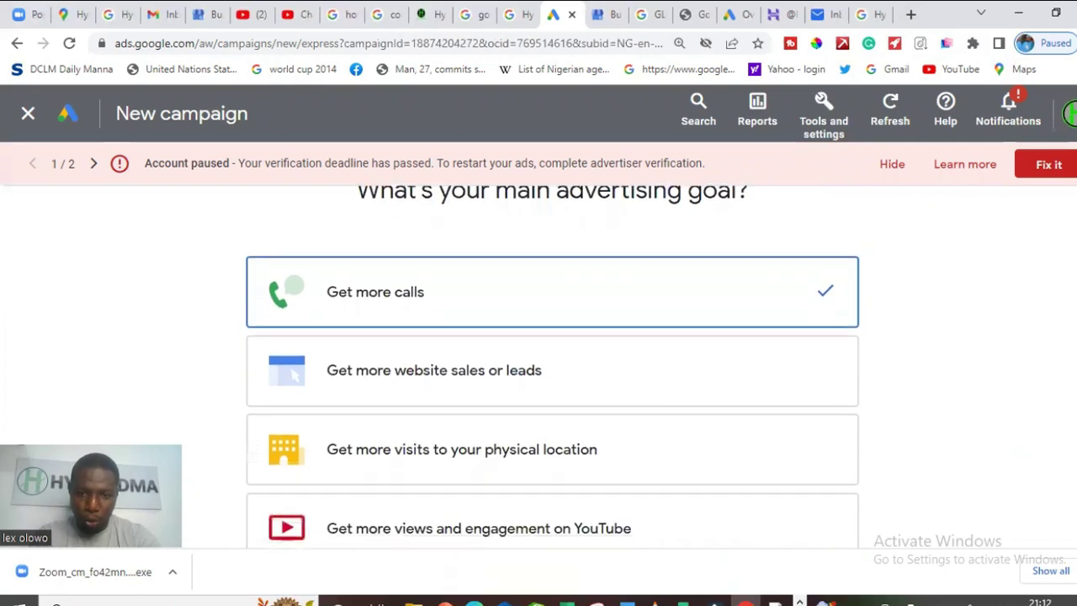
pyautogui.scroll(1, 551, 362)
pyautogui.scroll(2, 551, 361)
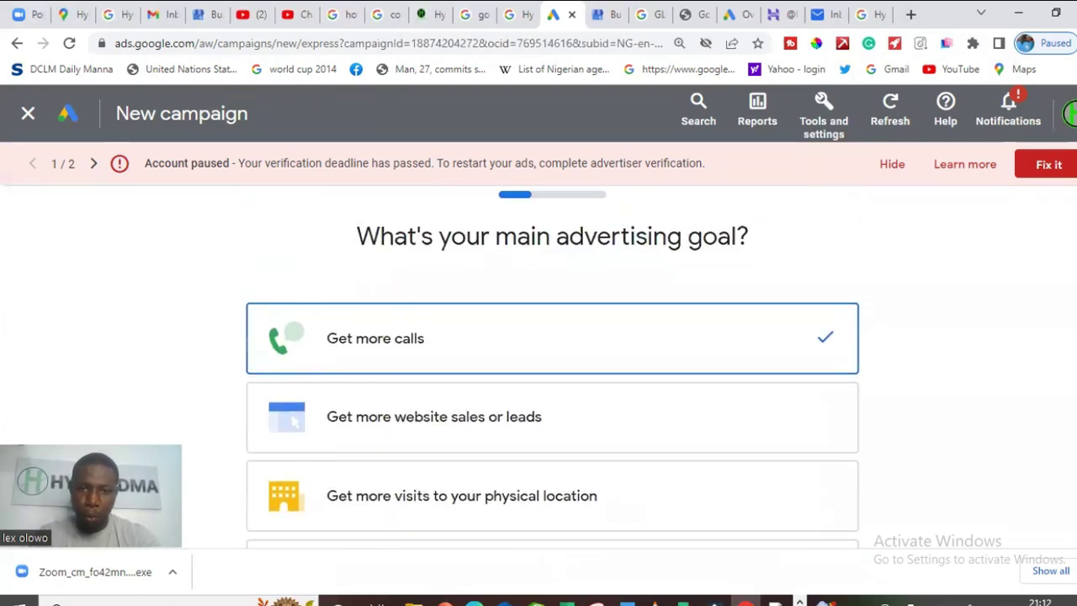
pyautogui.scroll(-1, 552, 362)
pyautogui.scroll(1, 551, 362)
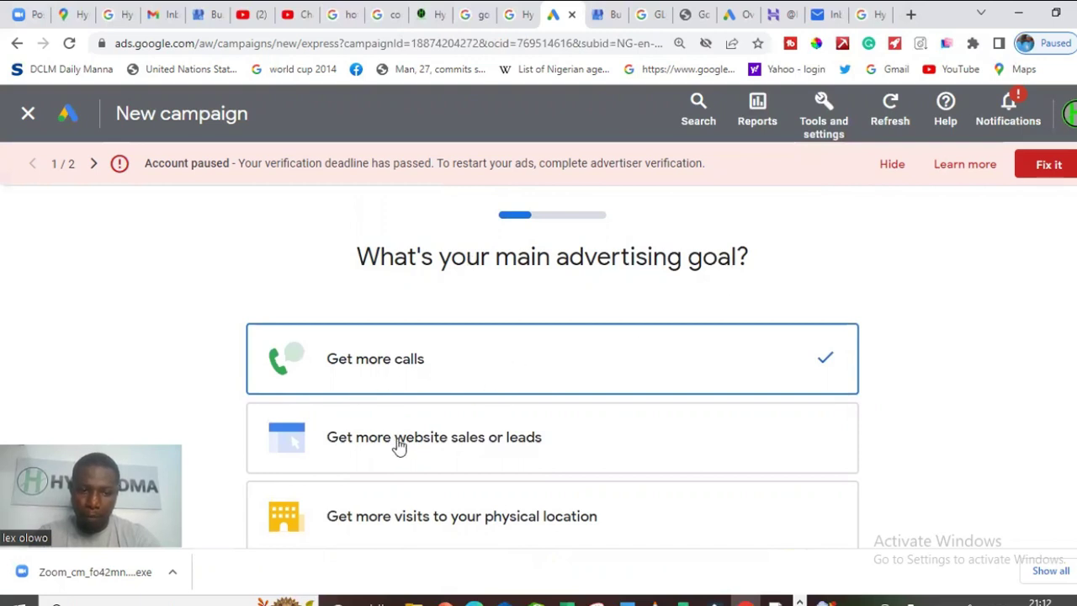
pyautogui.scroll(-2, 923, 365)
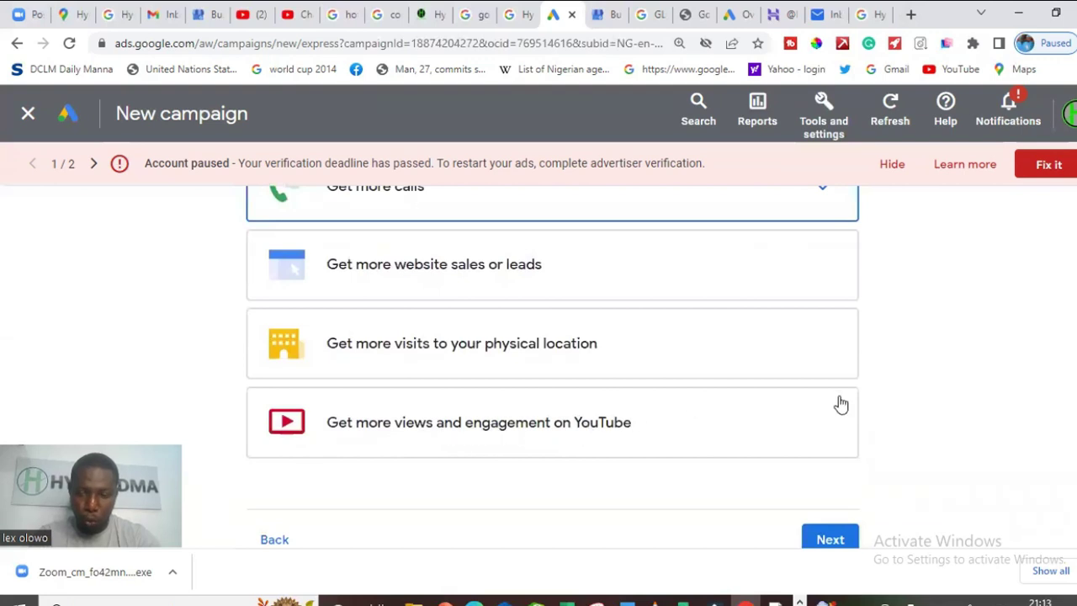
pyautogui.scroll(1, 764, 271)
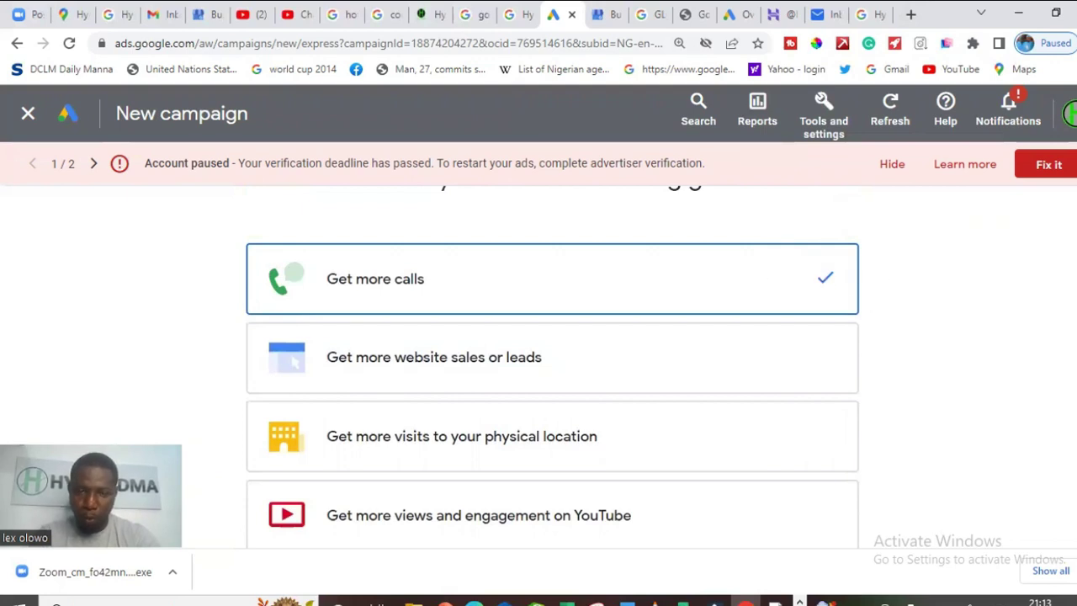
pyautogui.scroll(-2, 552, 365)
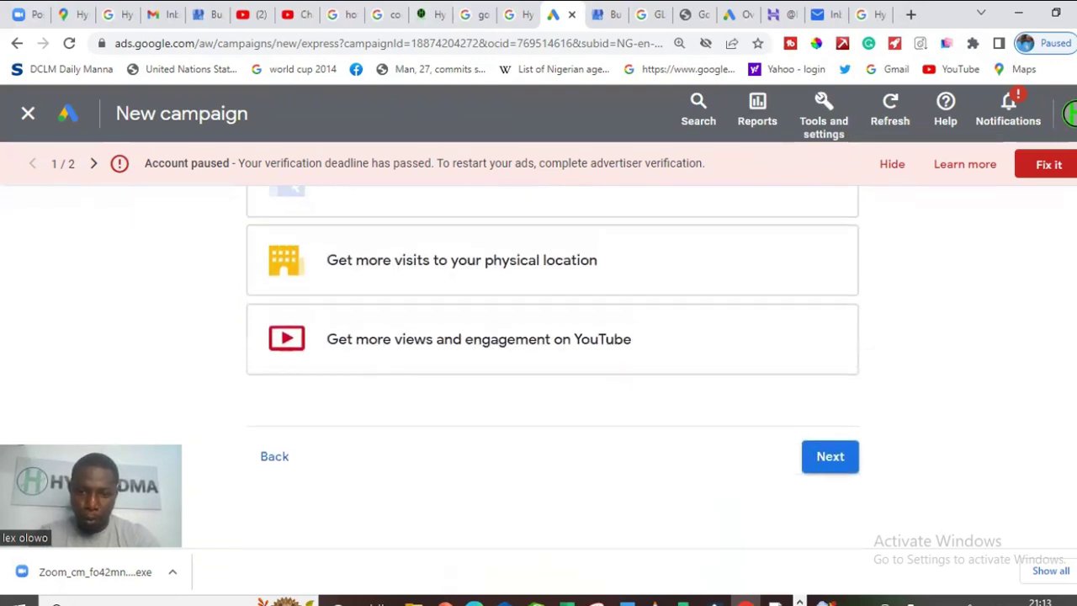
pyautogui.click(832, 458)
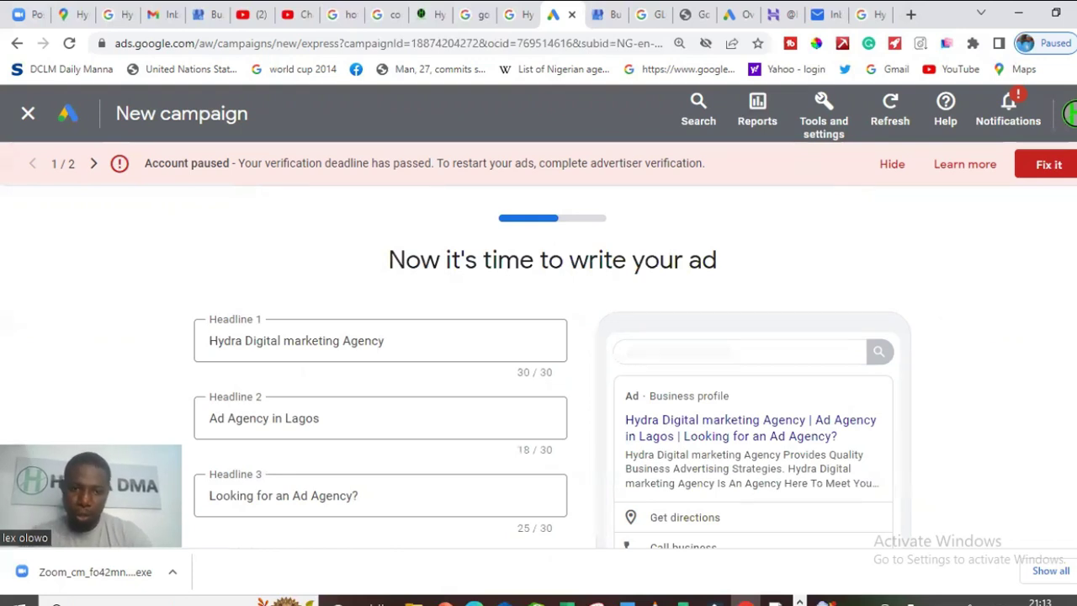
# Review the ad's suggested headlines, descriptions, call button number and location, then accept them and continue to the keyword themes
pyautogui.scroll(-1, 553, 374)
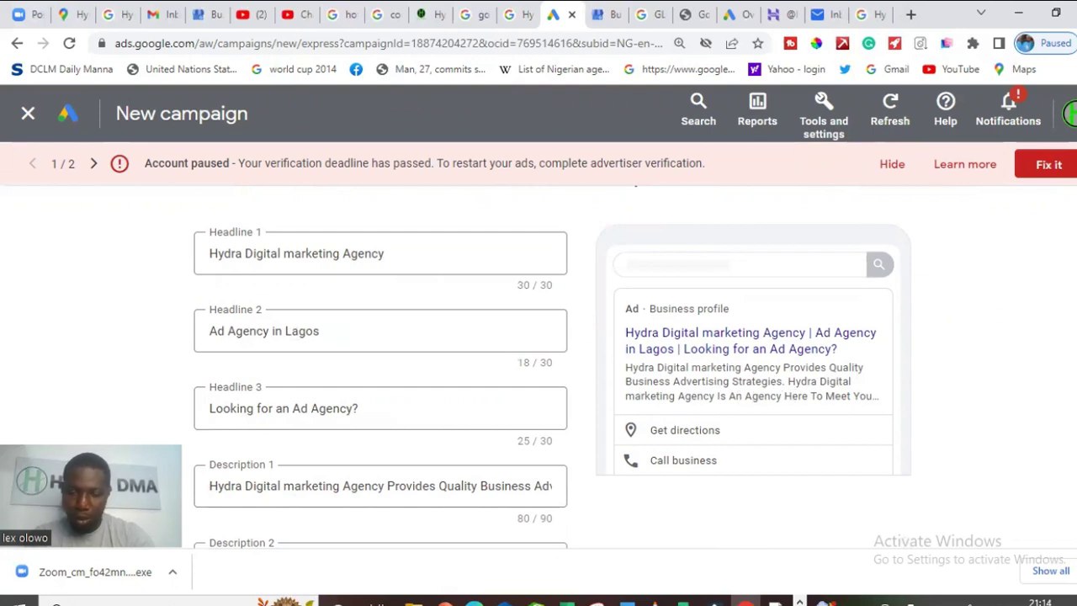
pyautogui.scroll(-2, 552, 367)
pyautogui.scroll(-1, 351, 494)
pyautogui.click(391, 456)
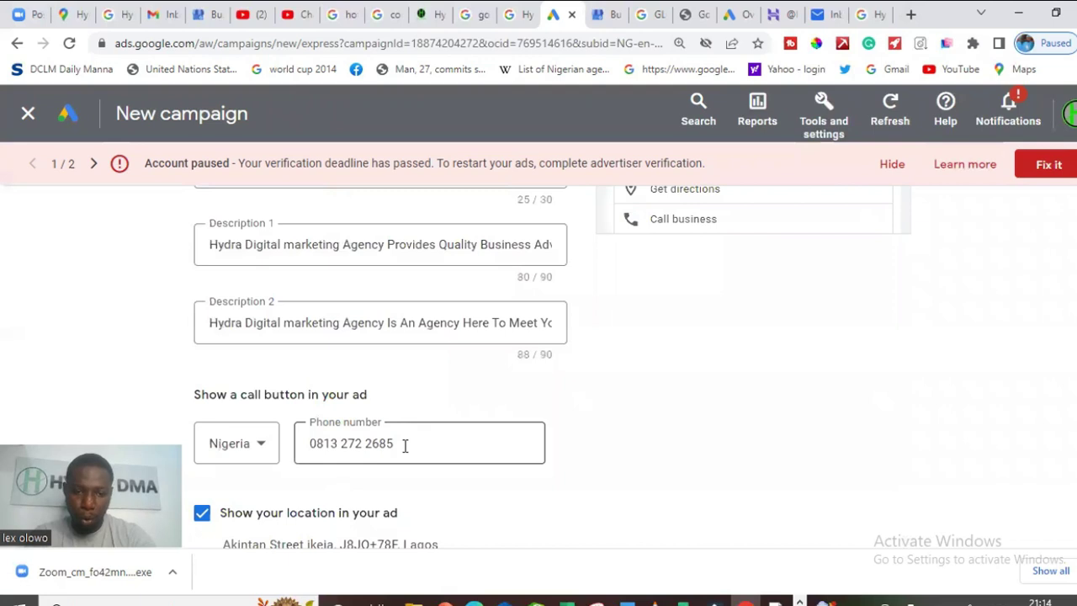
pyautogui.click(685, 379)
pyautogui.scroll(-1, 651, 391)
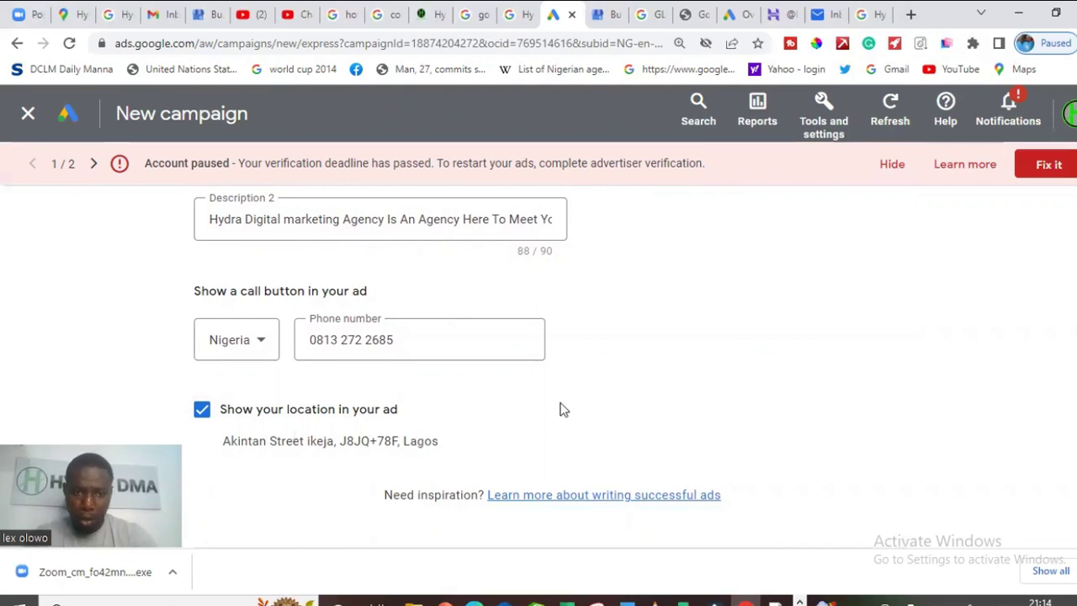
pyautogui.scroll(-2, 554, 367)
pyautogui.scroll(5, 553, 367)
pyautogui.scroll(1, 500, 458)
pyautogui.scroll(-4, 500, 458)
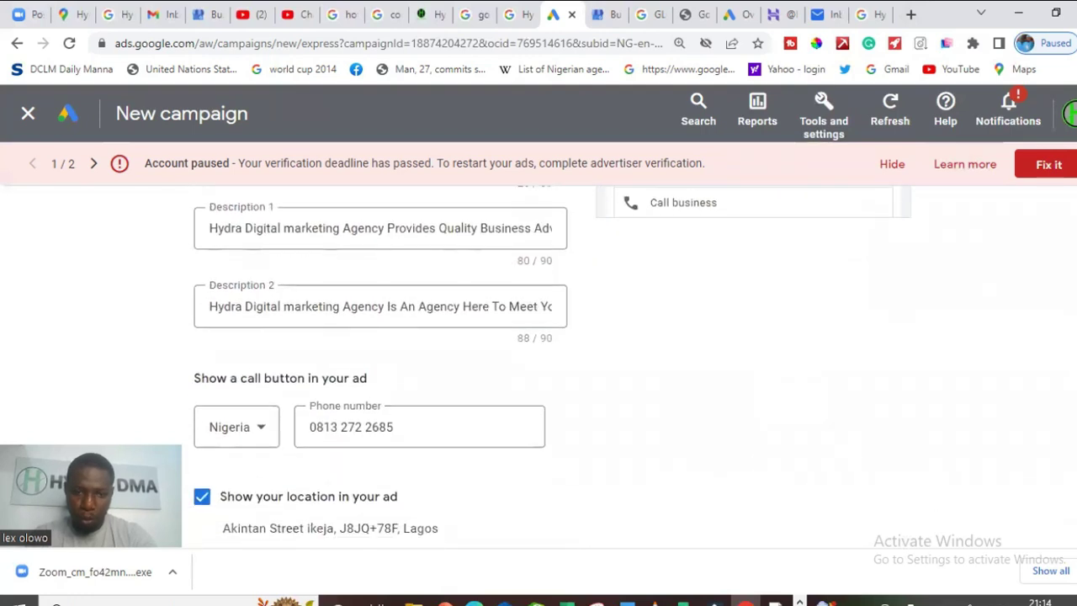
pyautogui.scroll(3, 500, 459)
pyautogui.scroll(1, 318, 317)
pyautogui.scroll(-2, 317, 317)
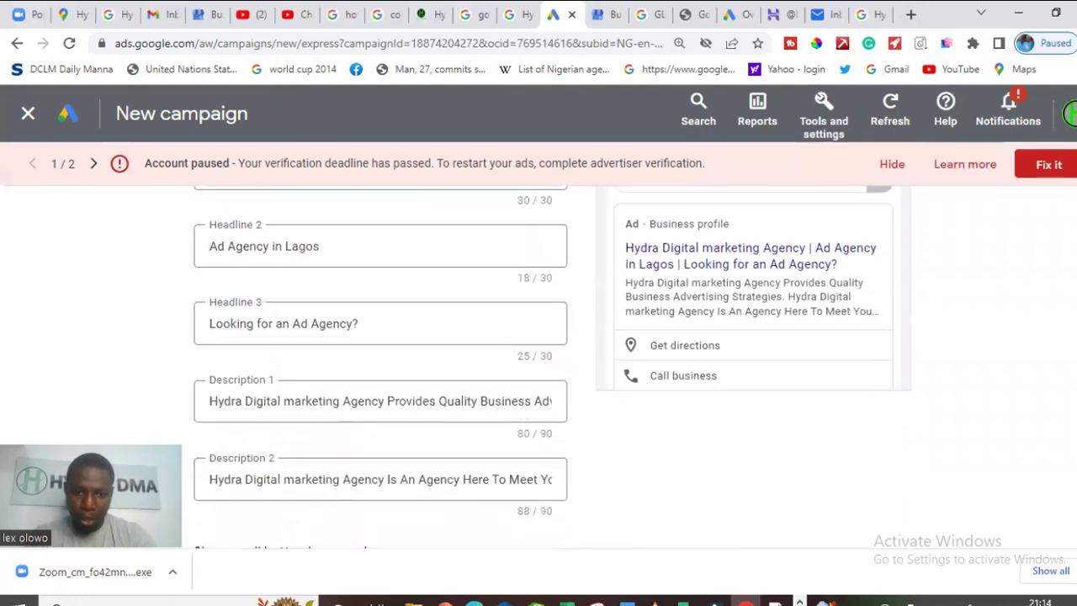
pyautogui.scroll(1, 318, 317)
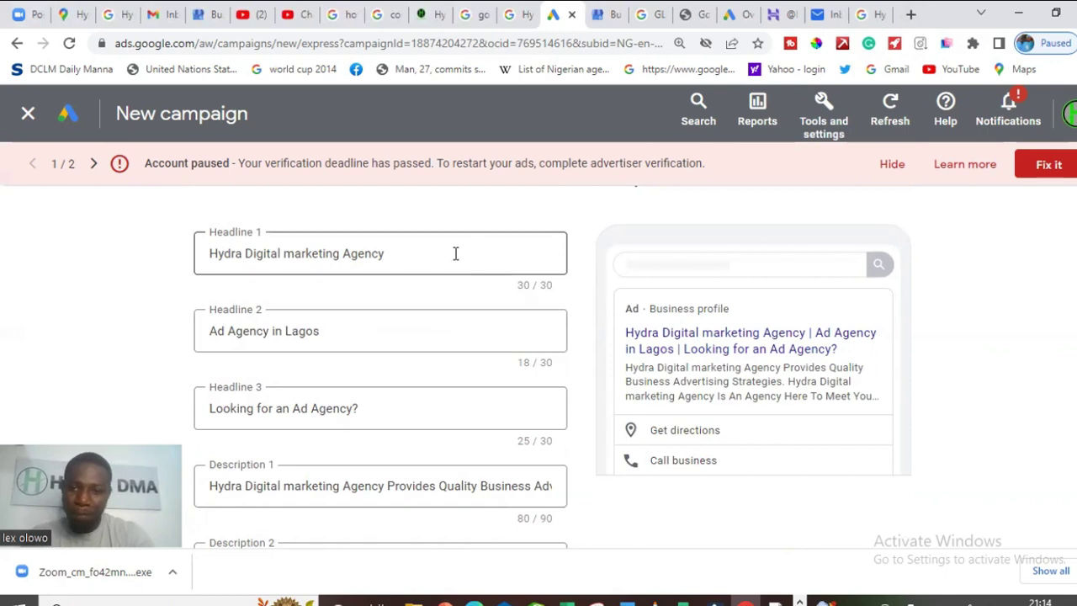
pyautogui.scroll(-1, 552, 379)
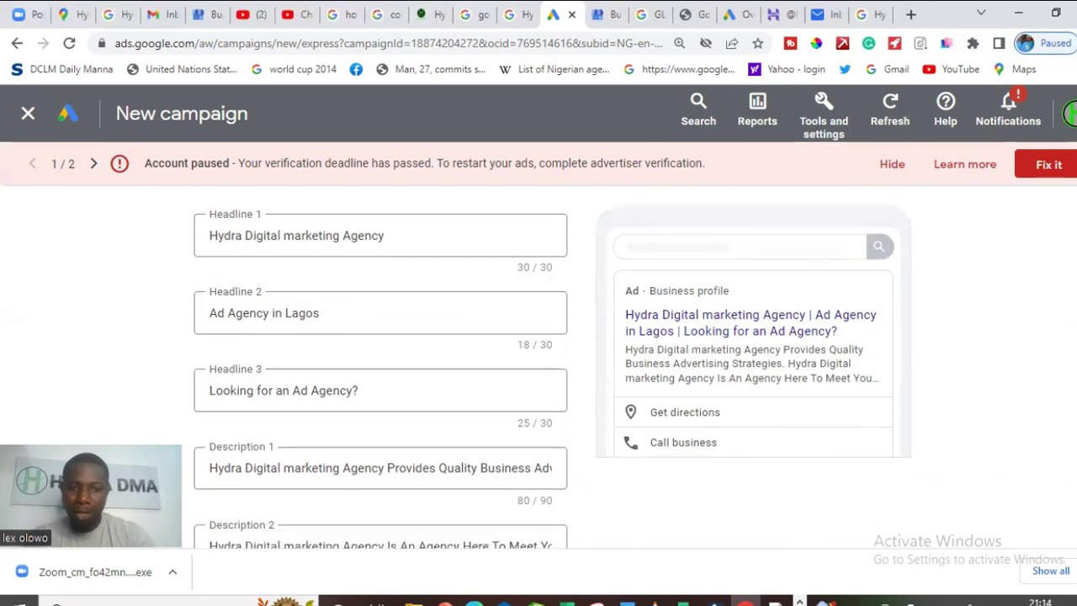
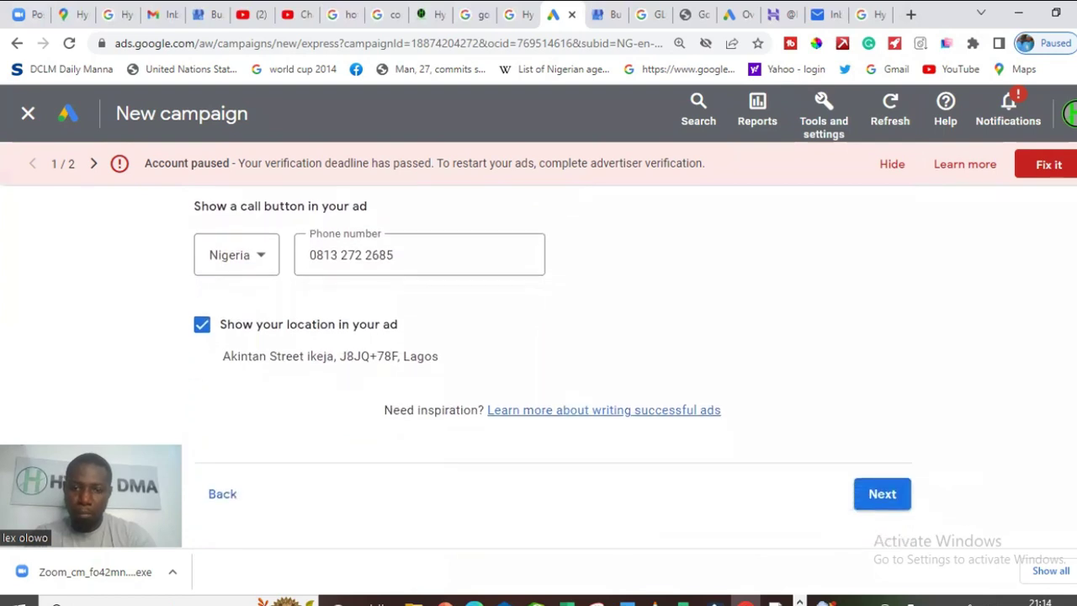
pyautogui.click(886, 496)
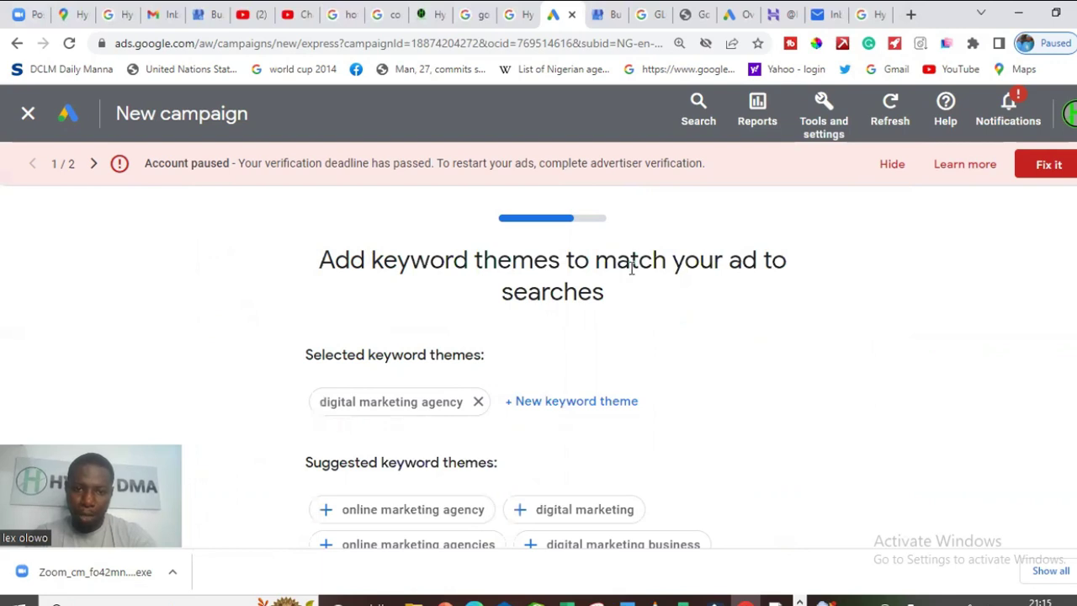
# Look through the suggested keyword themes for the ad before choosing any
pyautogui.scroll(-2, 546, 379)
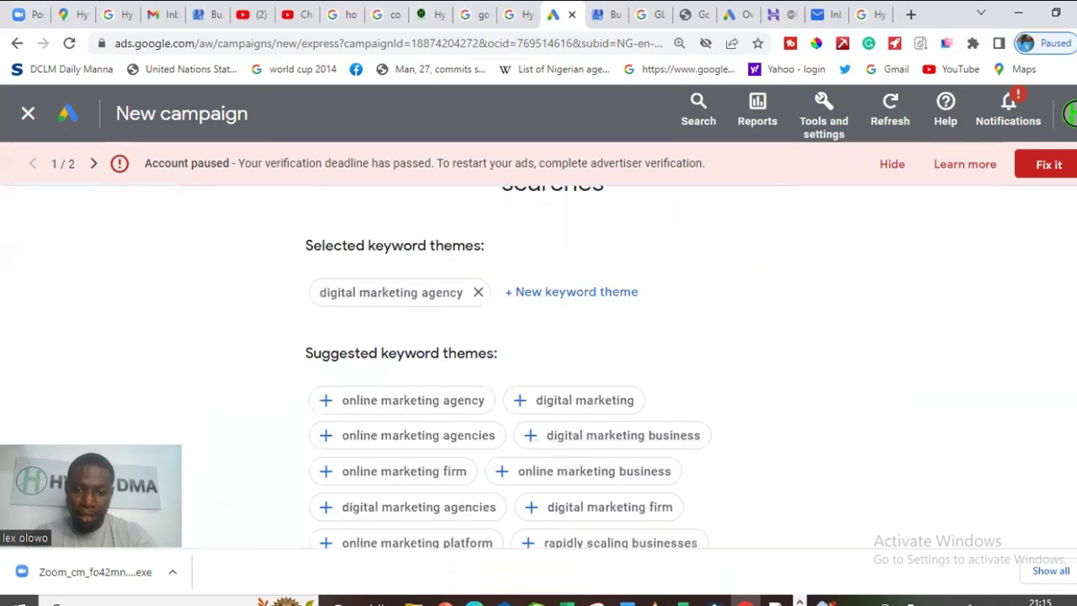
pyautogui.scroll(-1, 546, 378)
pyautogui.scroll(-2, 546, 378)
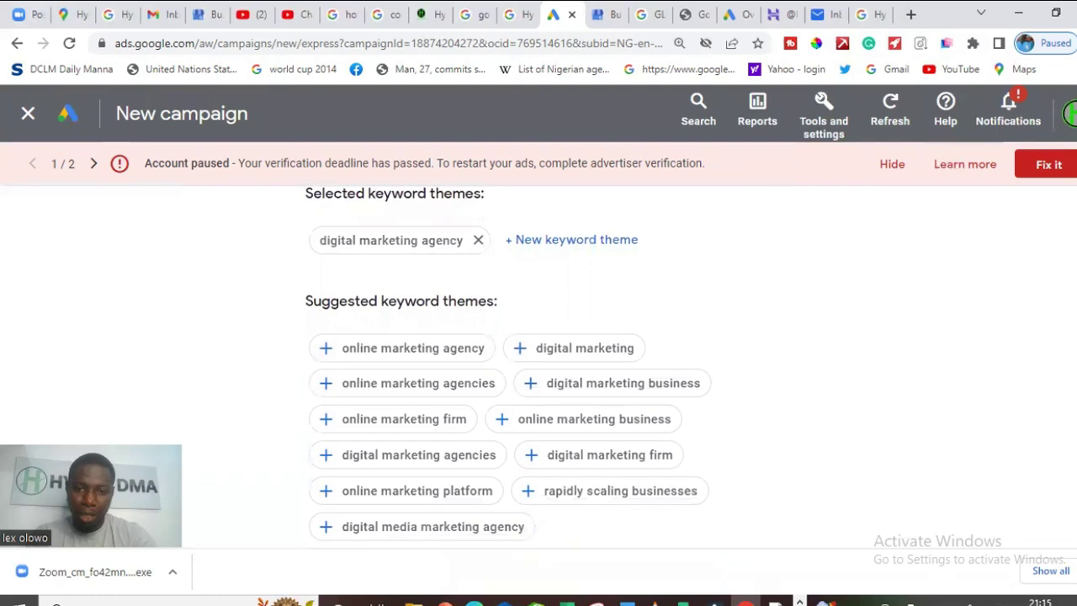
pyautogui.scroll(1, 545, 379)
pyautogui.scroll(1, 546, 379)
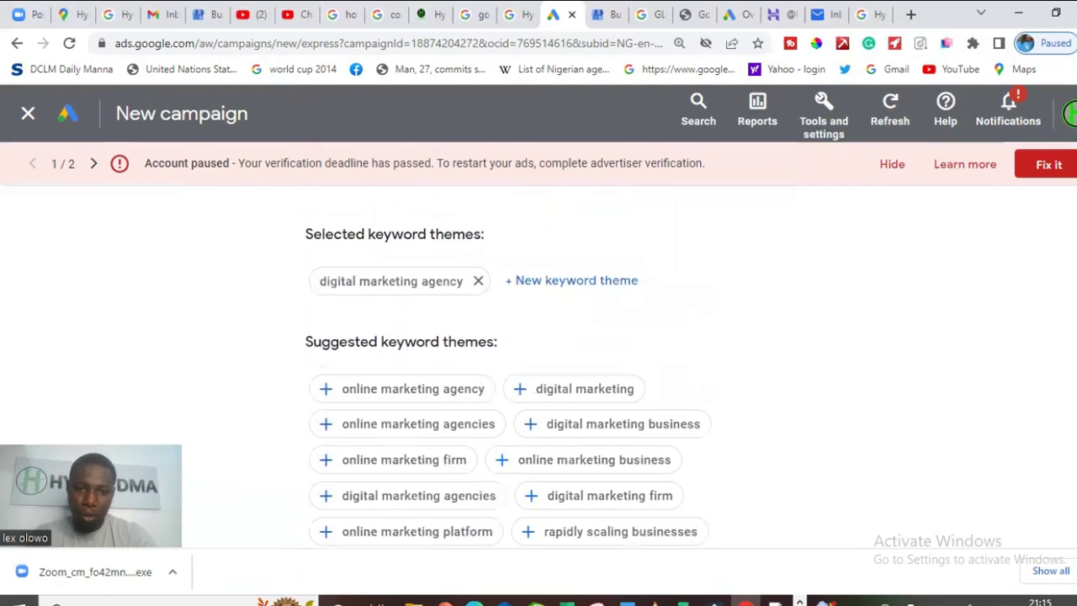
pyautogui.scroll(-1, 545, 379)
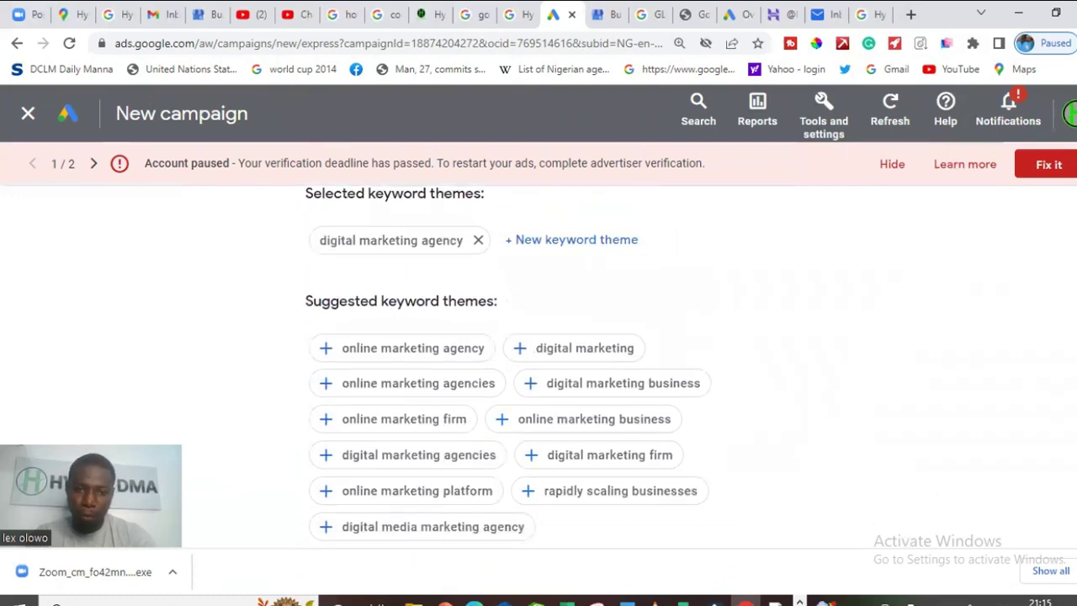
pyautogui.scroll(-2, 546, 379)
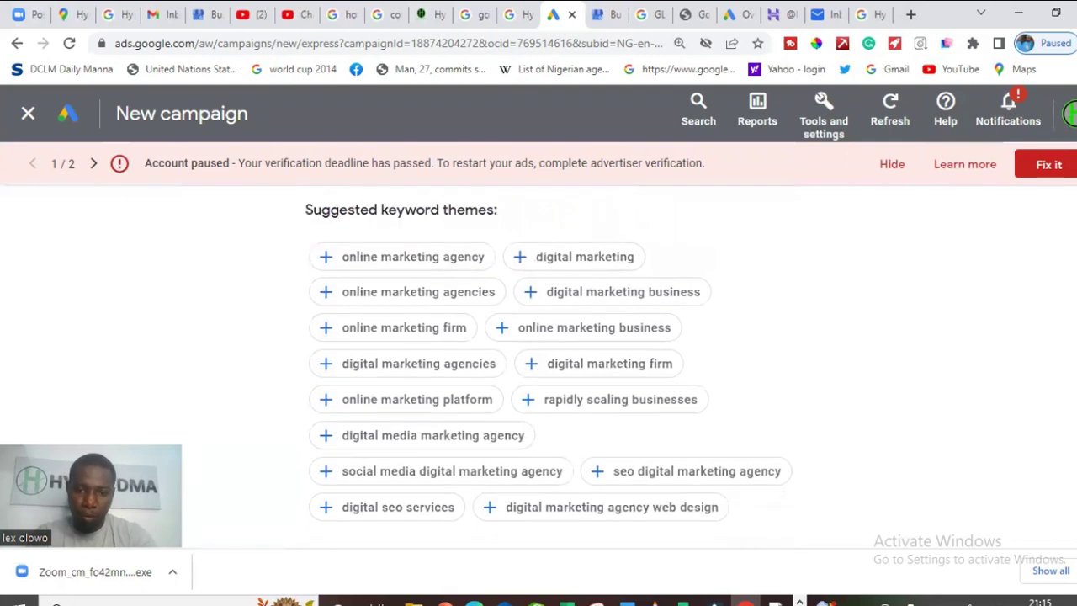
pyautogui.scroll(1, 524, 409)
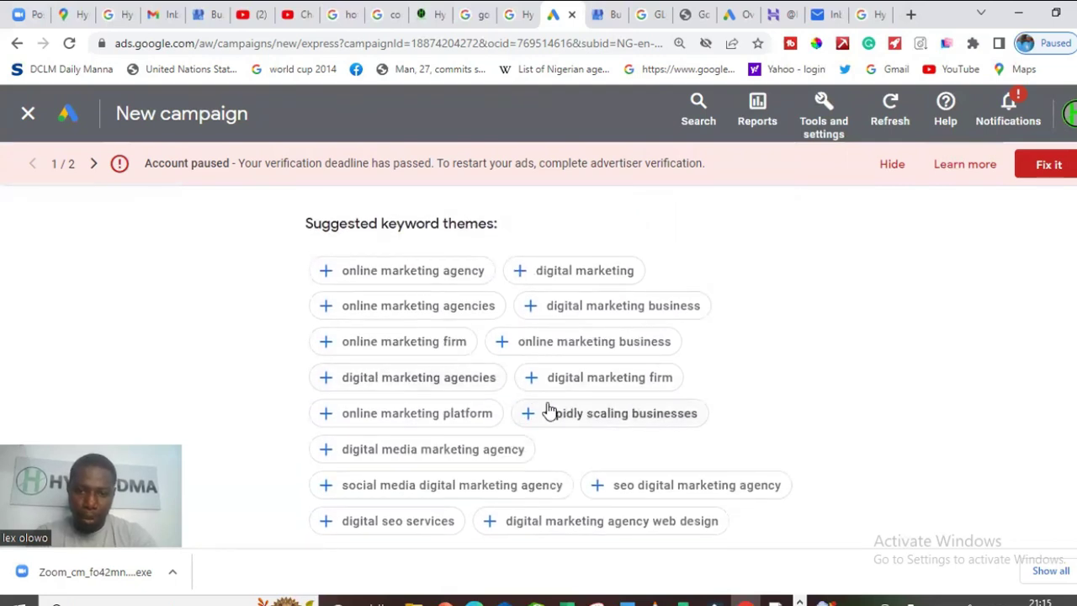
# Add the suggested themes rapidly scaling businesses, digital marketing, online marketing agency, online marketing firm, digital marketing agencies, digital marketing business and online marketing agencies
pyautogui.click(547, 411)
pyautogui.click(522, 270)
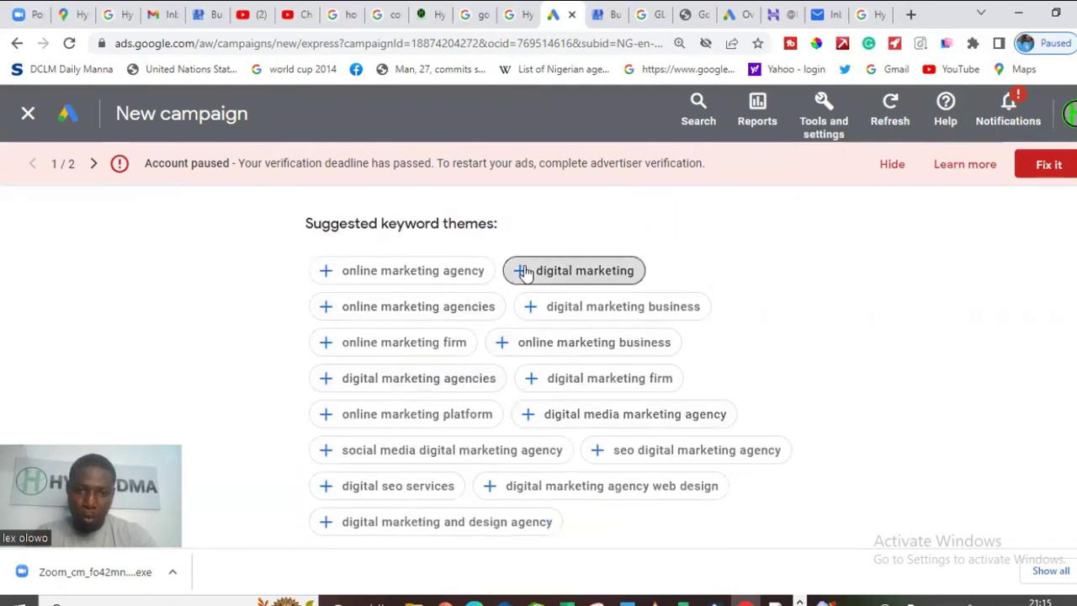
pyautogui.click(352, 272)
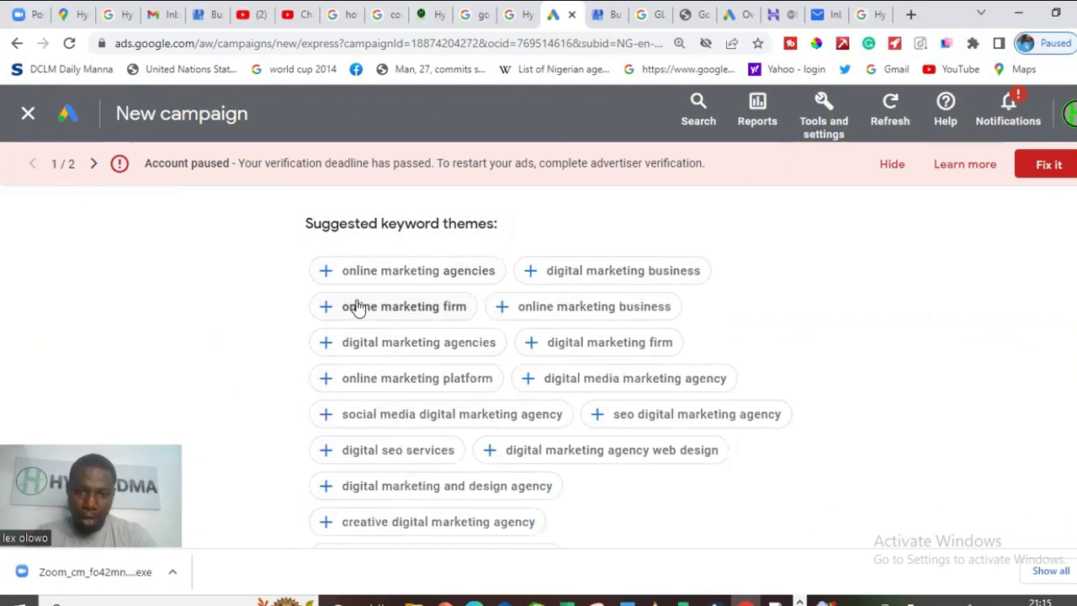
pyautogui.click(358, 307)
pyautogui.click(554, 305)
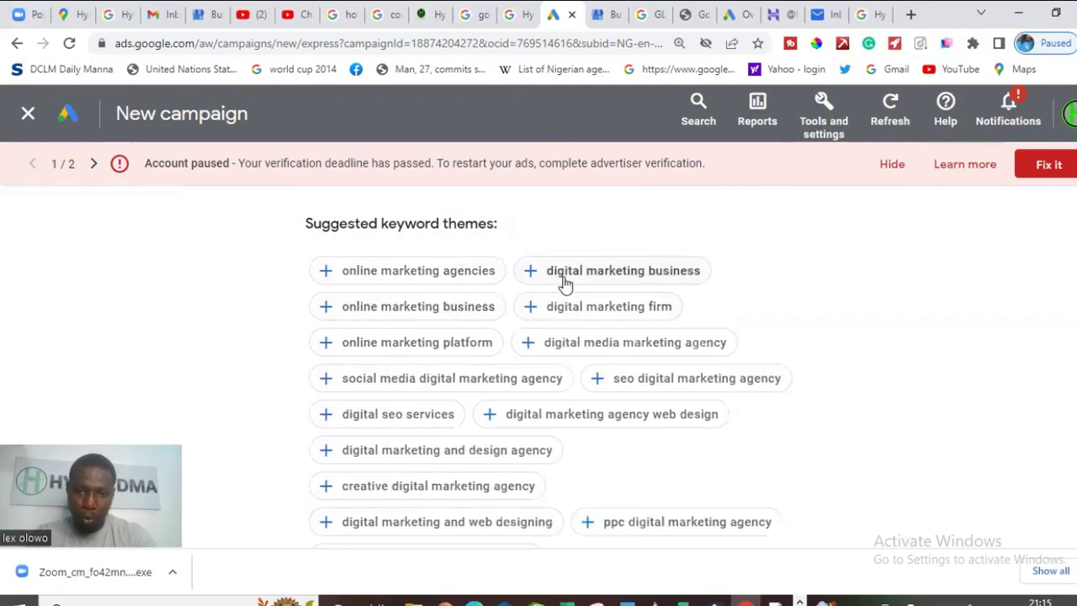
pyautogui.click(563, 284)
pyautogui.click(432, 273)
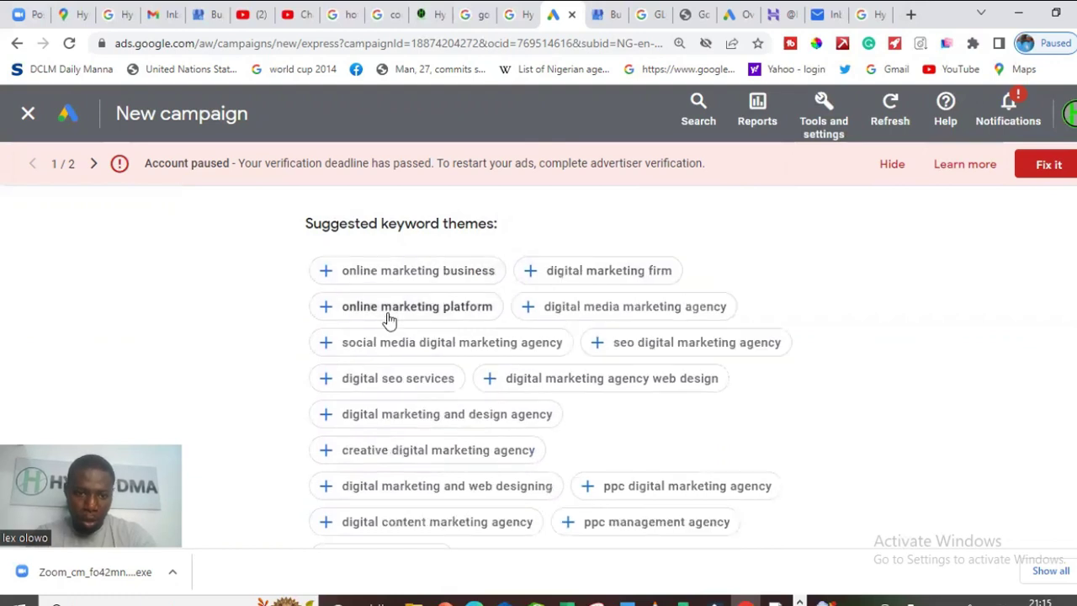
# Add the suggested keyword themes creative digital marketing agency, digital marketing and design agency, and digital seo services
pyautogui.click(364, 450)
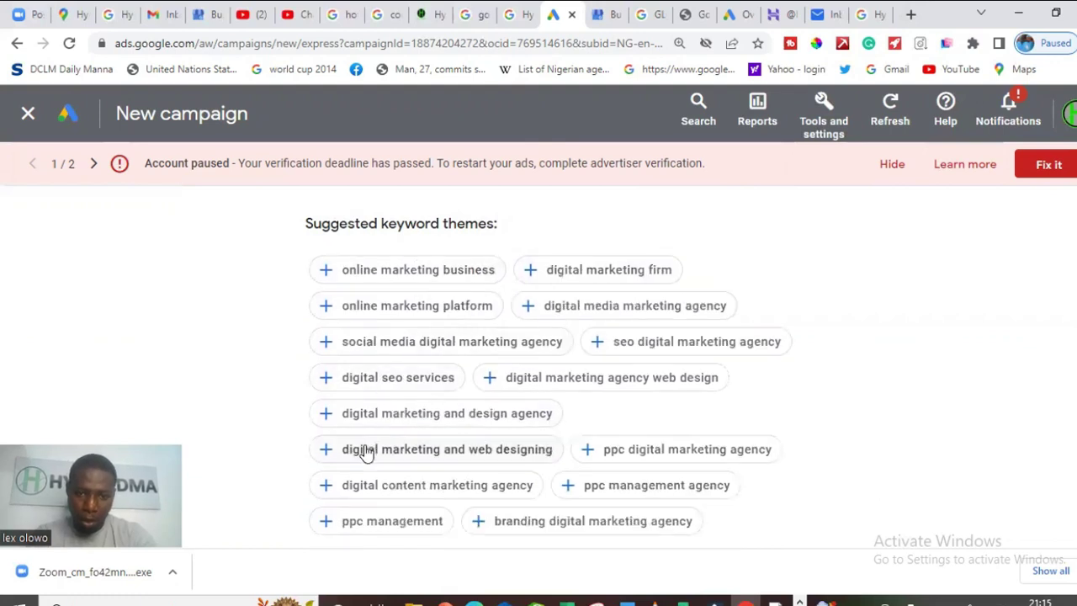
pyautogui.click(445, 419)
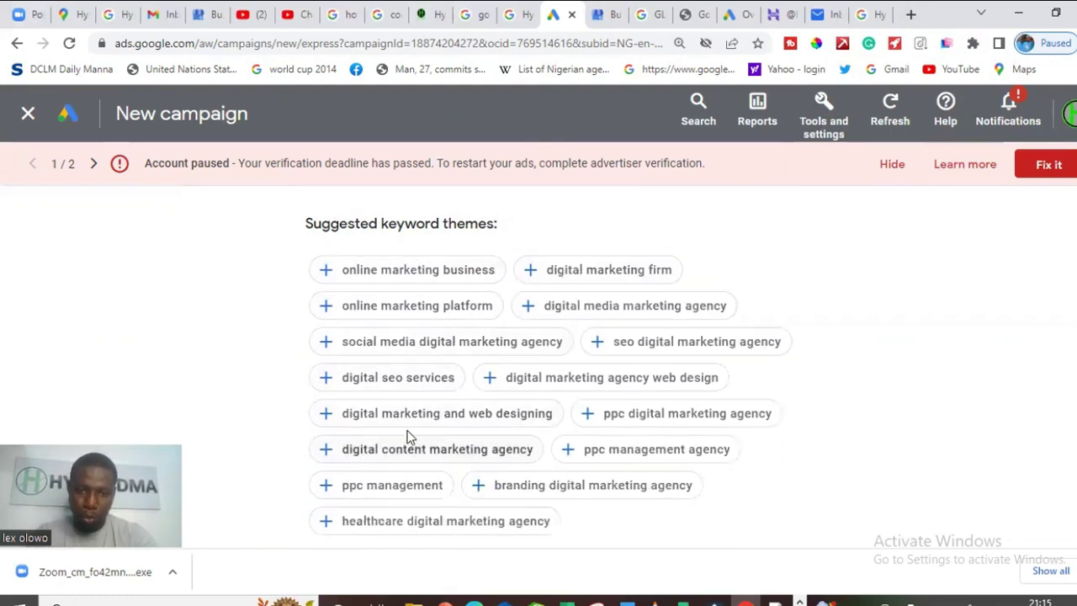
pyautogui.click(402, 381)
# Remove digital marketing and design agency from the selected keyword themes and review the remaining selections and suggestions
pyautogui.scroll(5, 511, 366)
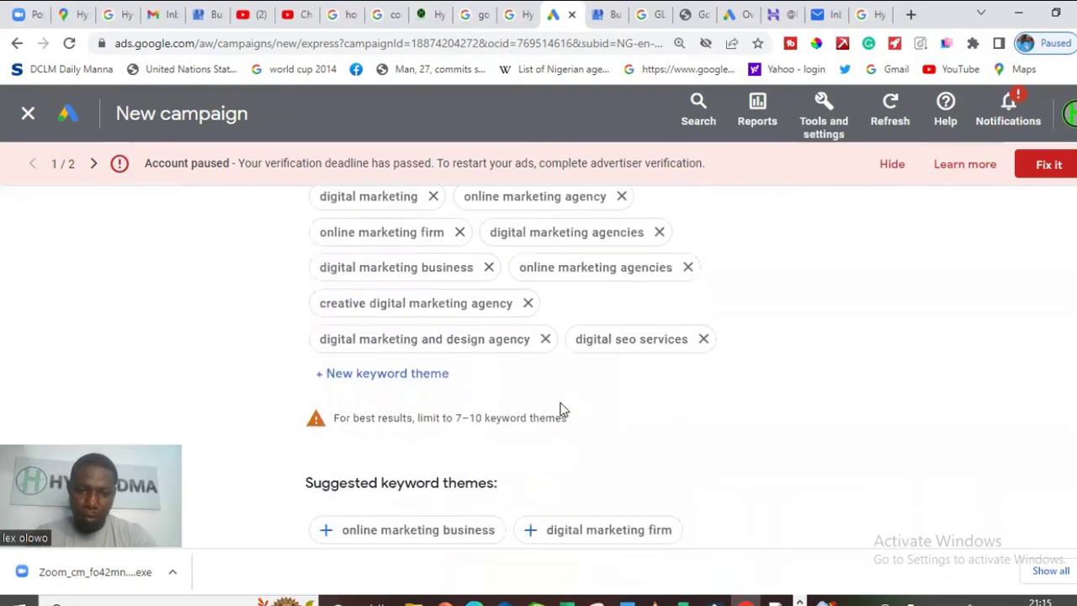
pyautogui.click(545, 340)
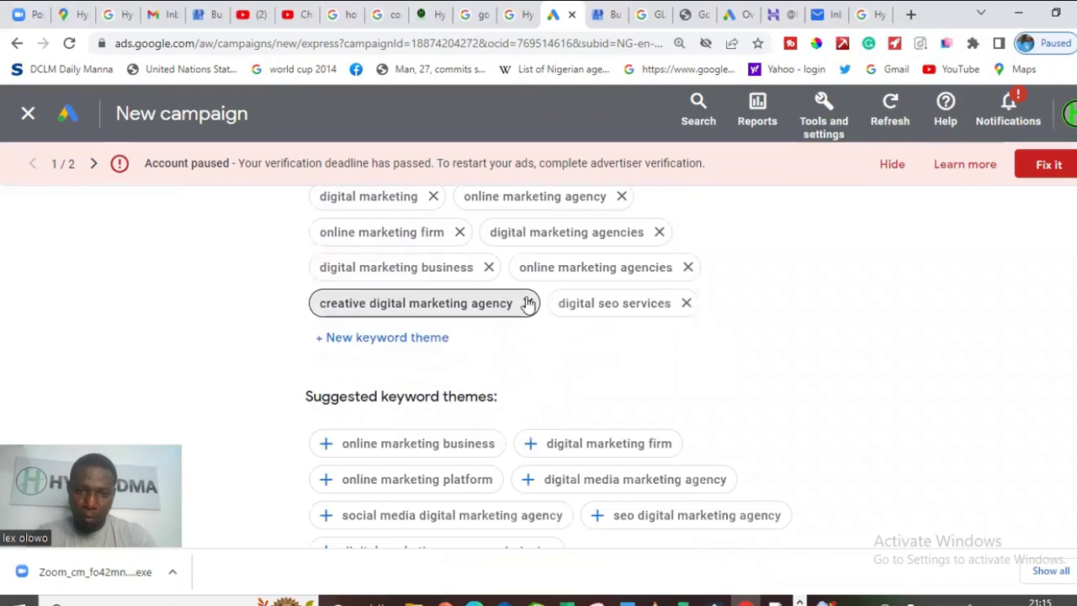
pyautogui.scroll(2, 547, 361)
pyautogui.scroll(-5, 547, 362)
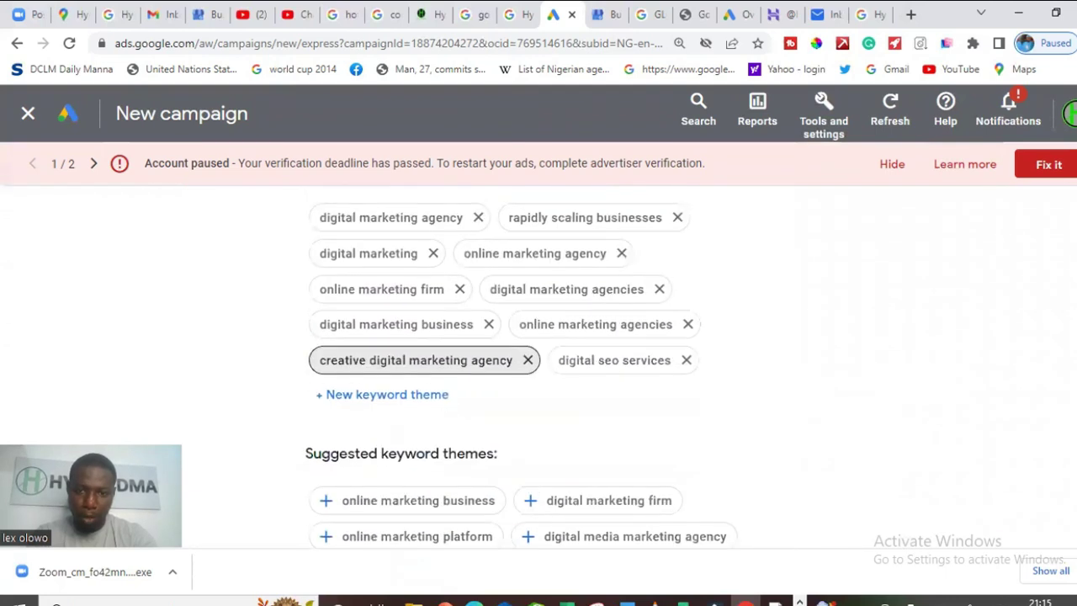
pyautogui.scroll(-1, 547, 362)
pyautogui.scroll(2, 547, 362)
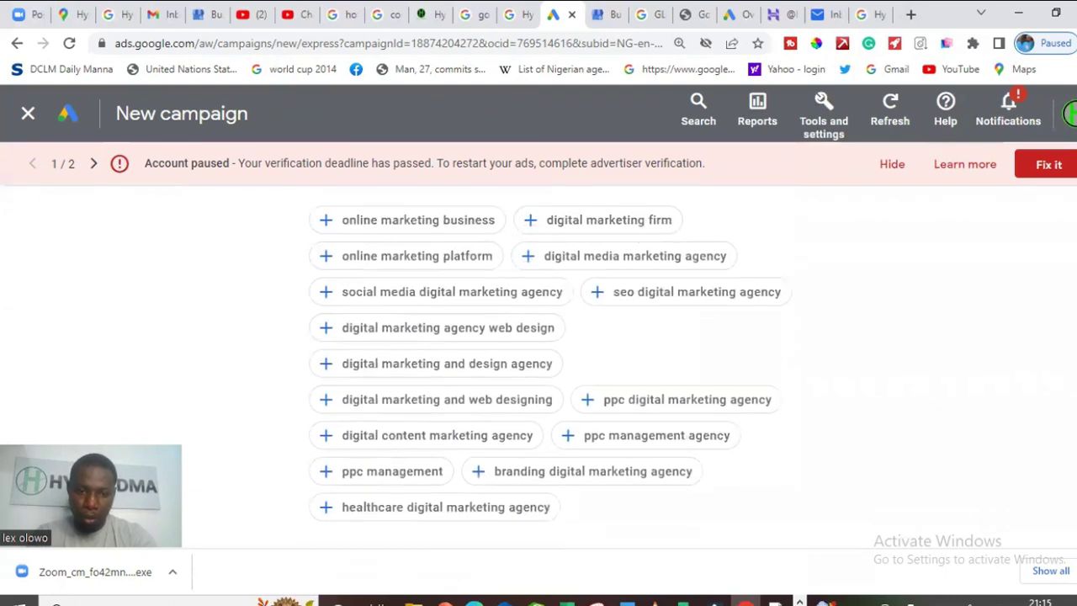
pyautogui.scroll(-3, 547, 361)
pyautogui.scroll(-1, 547, 362)
pyautogui.scroll(5, 546, 362)
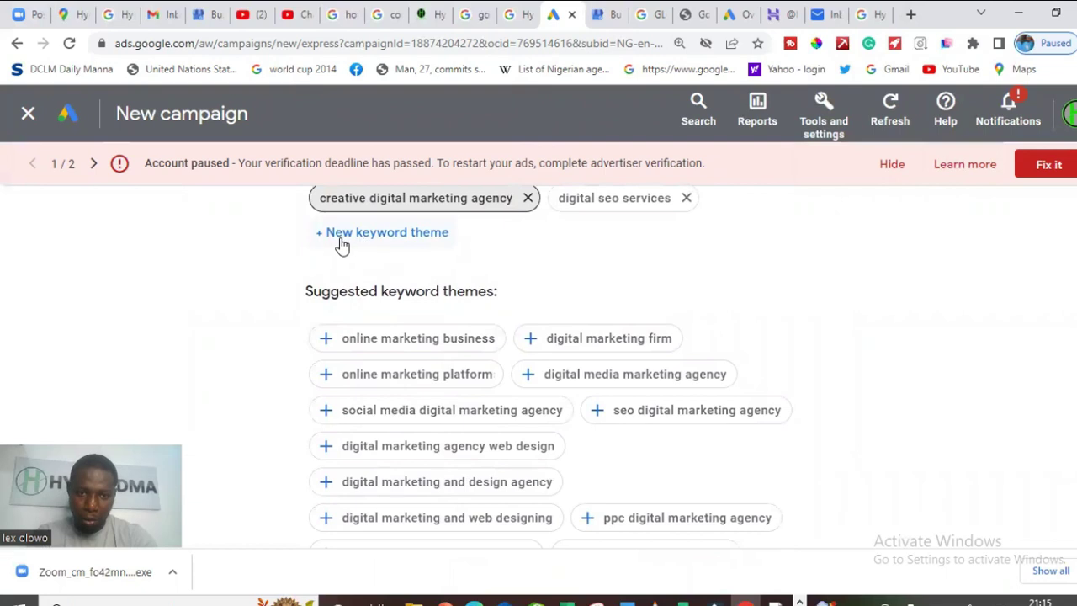
# Open an entry for a new keyword theme, leave it empty, and continue to the ad location settings with English as the language
pyautogui.click(369, 235)
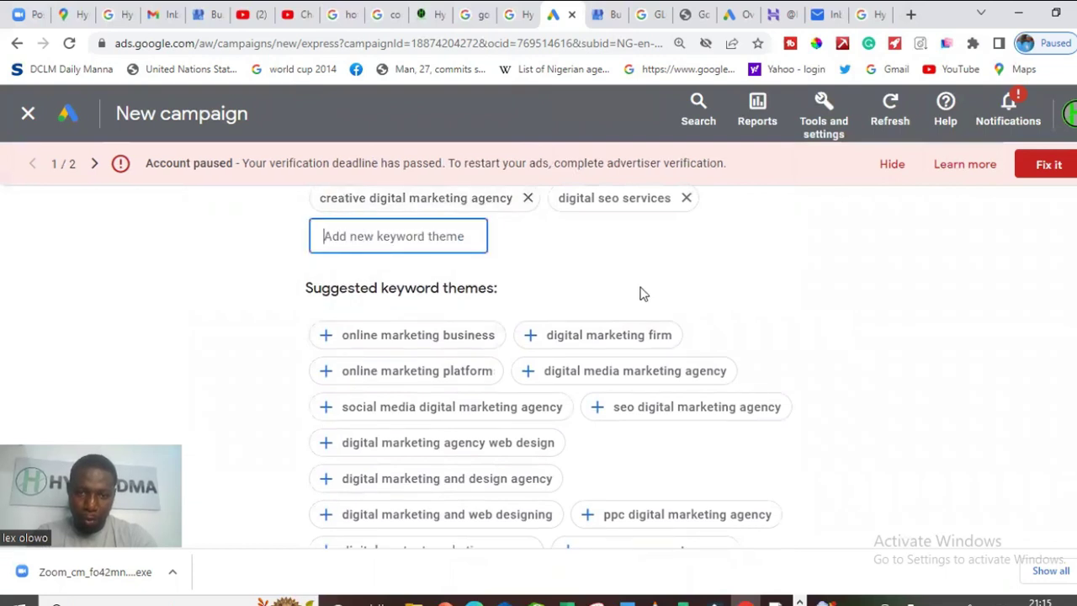
pyautogui.click(1072, 257)
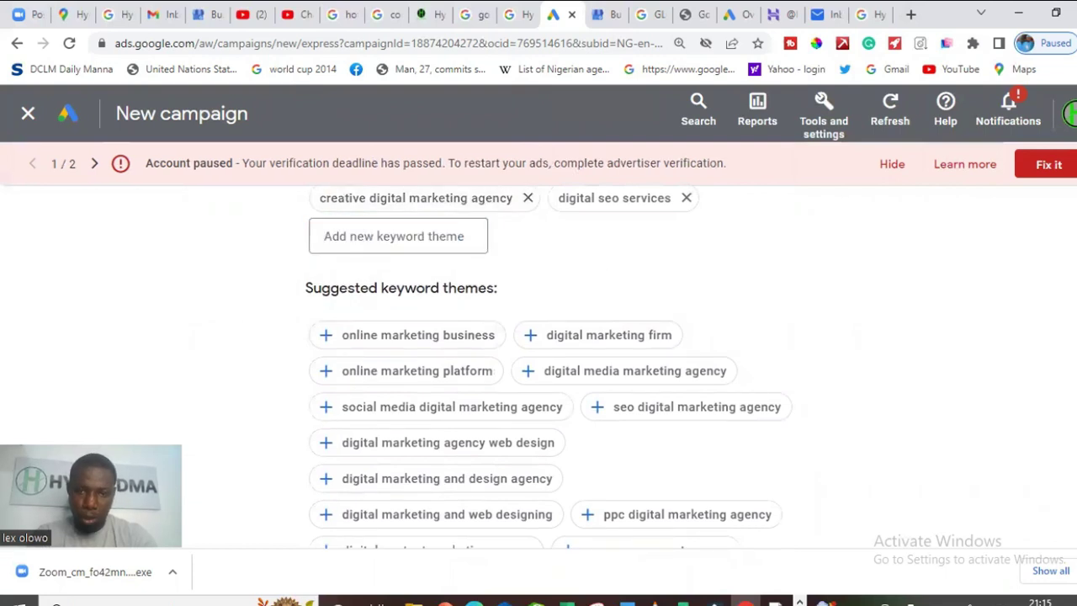
pyautogui.scroll(3, 547, 370)
pyautogui.scroll(-2, 547, 370)
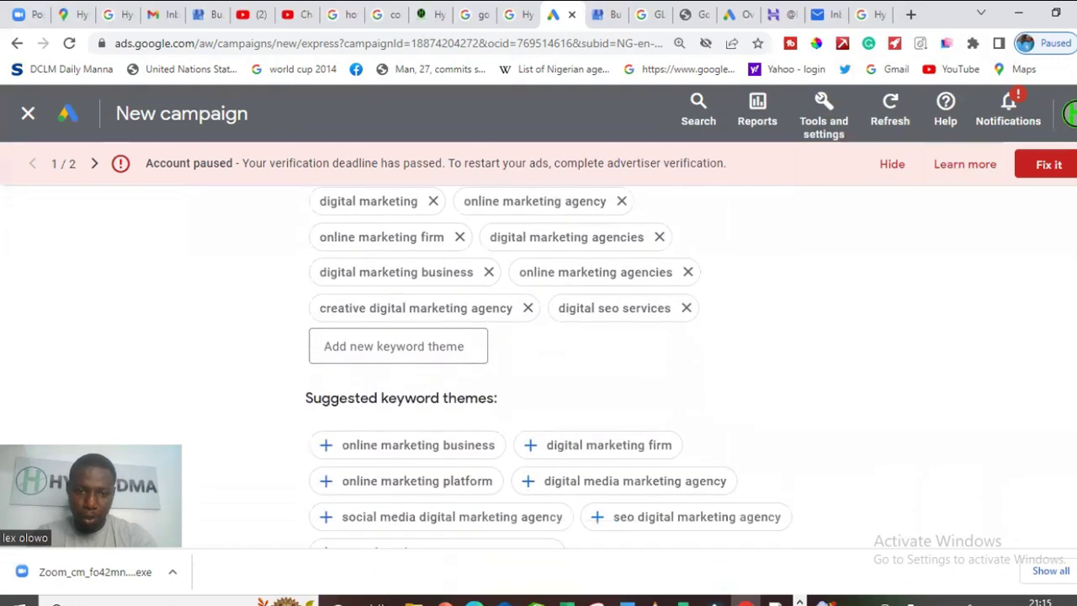
pyautogui.scroll(-6, 547, 371)
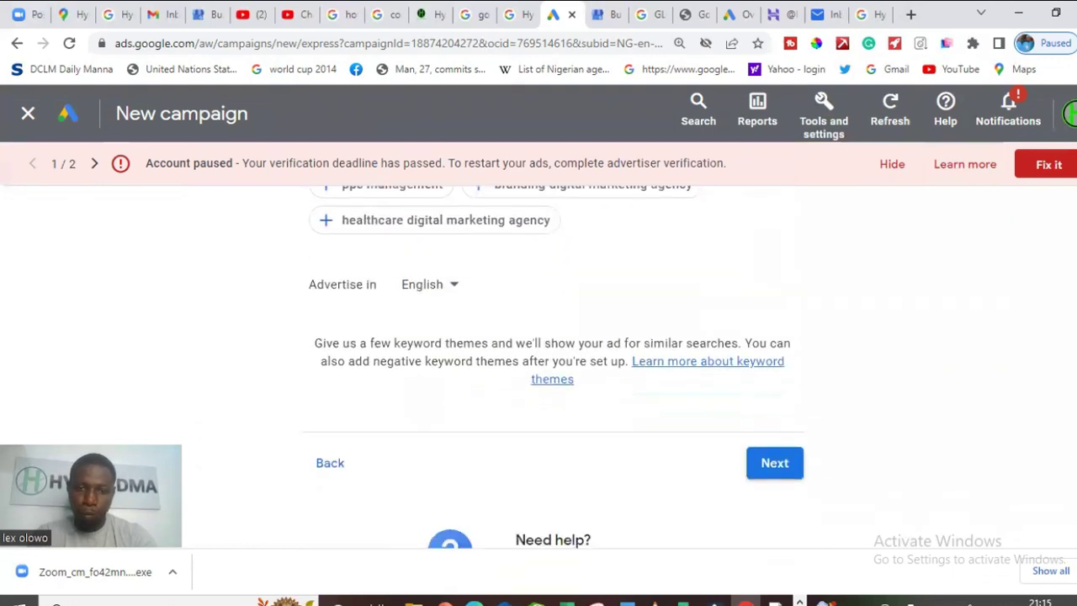
pyautogui.scroll(-1, 547, 370)
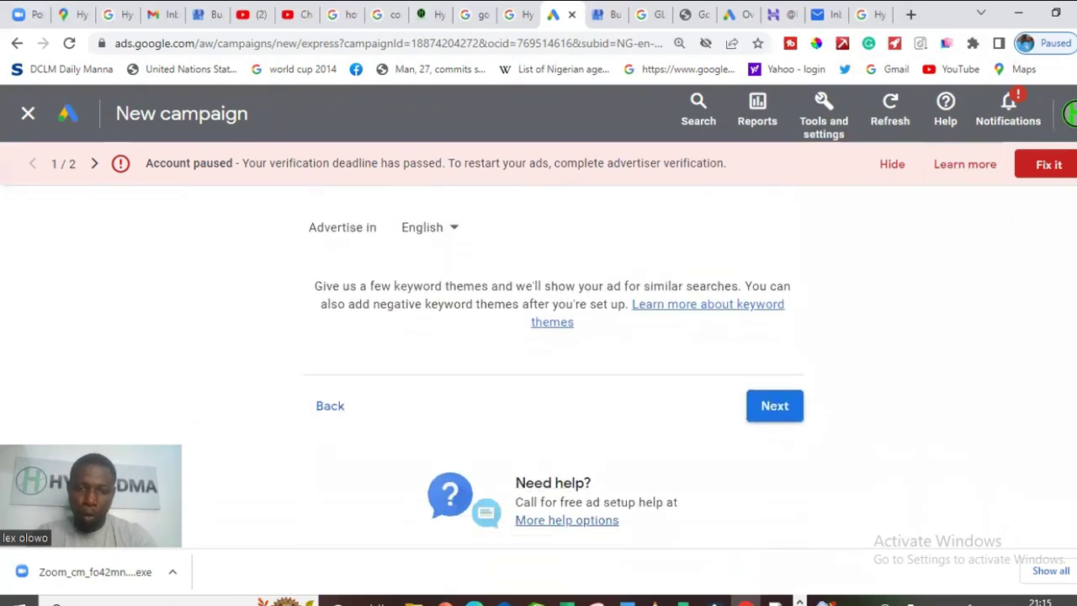
pyautogui.click(787, 418)
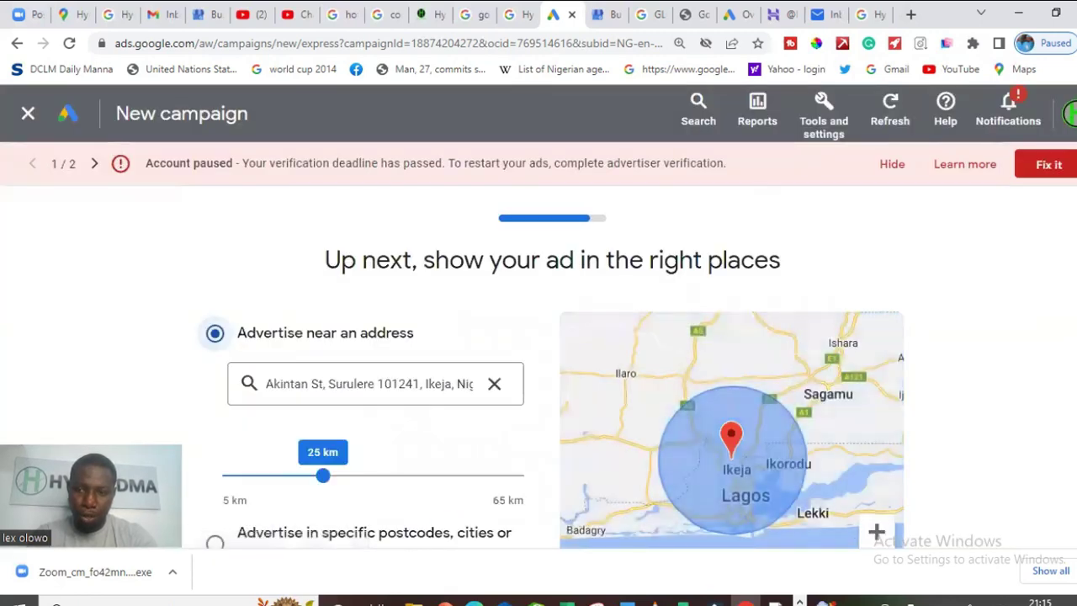
# Try a 14 km advertising radius around the business address, and set the radius to 65 km
pyautogui.scroll(-3, 547, 378)
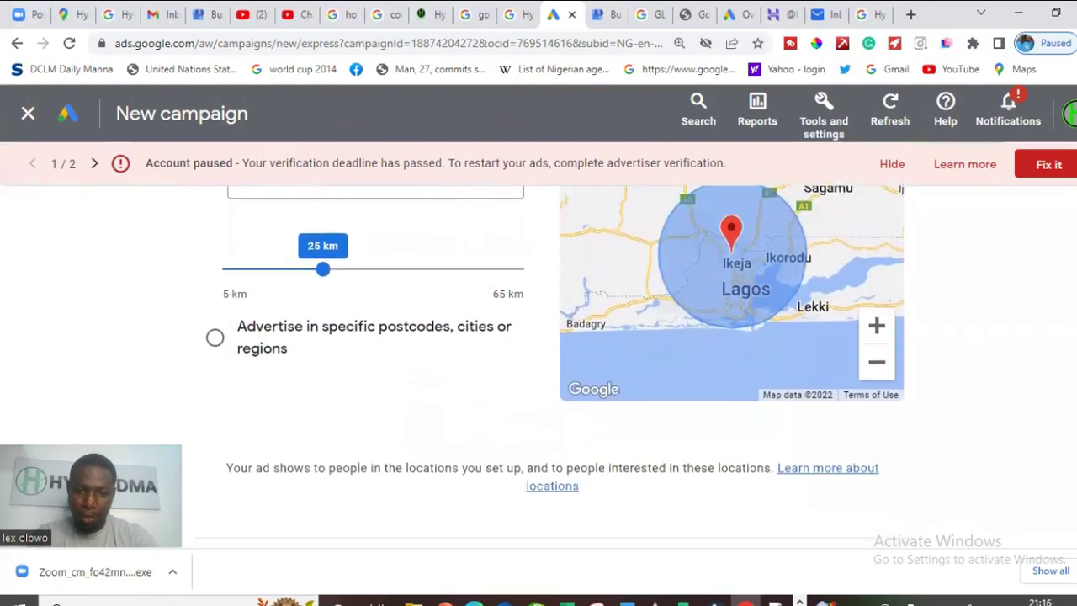
pyautogui.scroll(2, 547, 378)
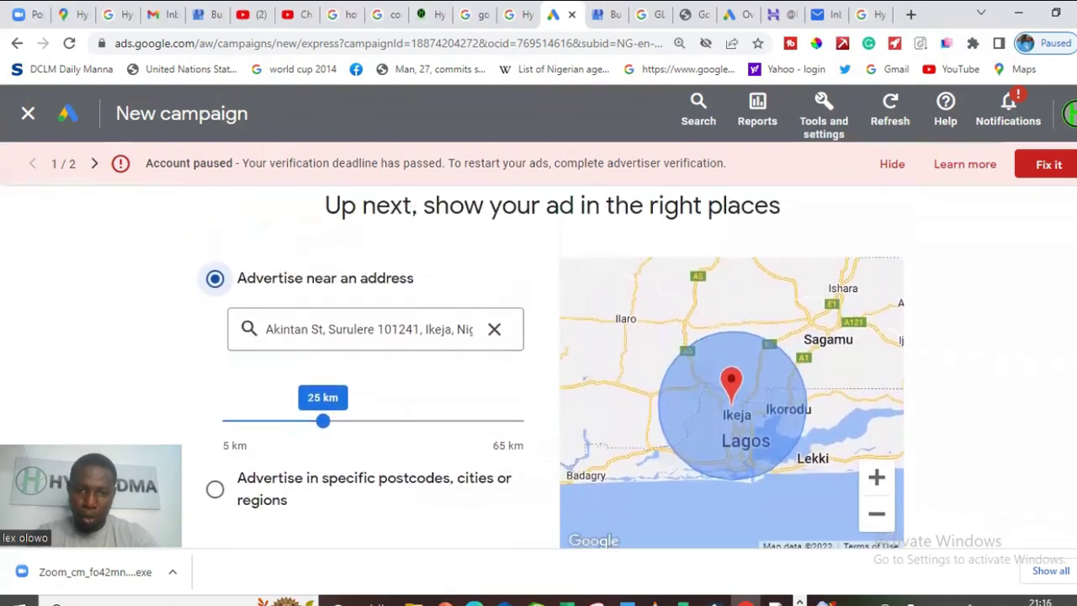
pyautogui.scroll(-1, 547, 379)
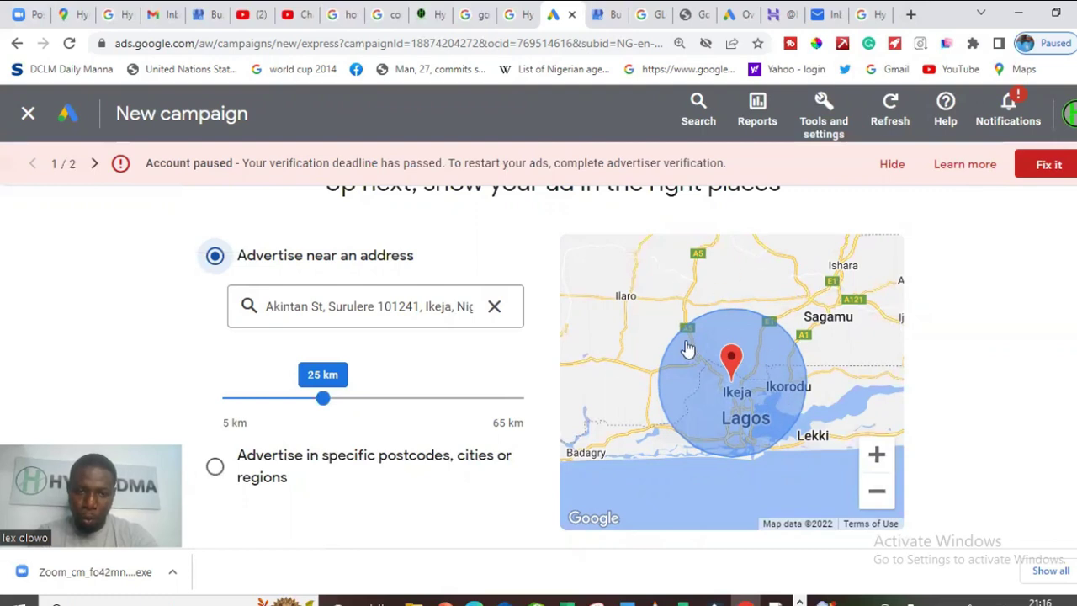
pyautogui.moveTo(325, 401); pyautogui.dragTo(270, 407)
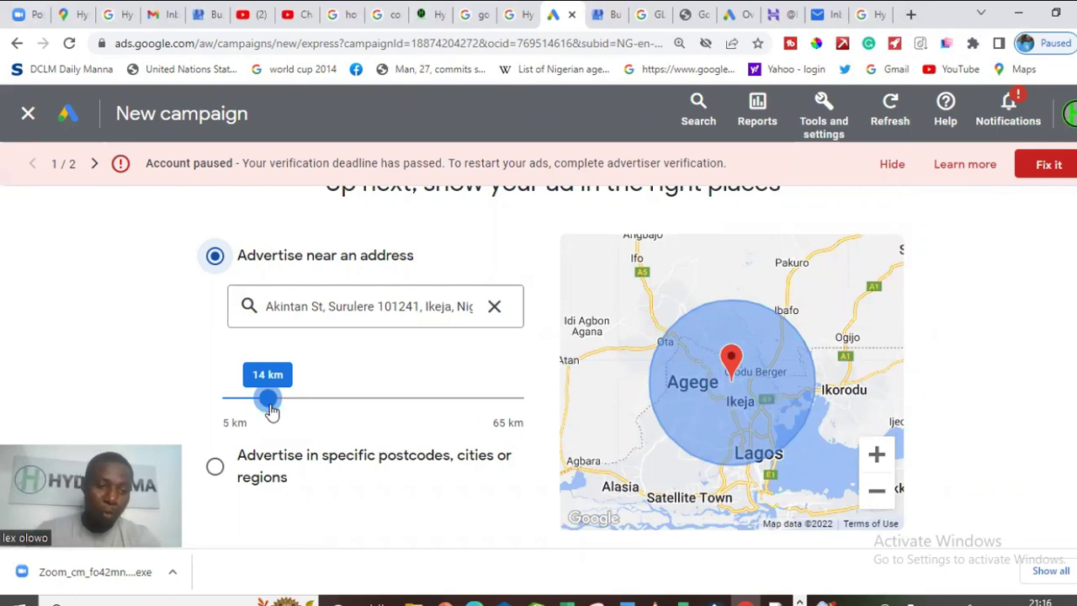
pyautogui.moveTo(271, 408); pyautogui.dragTo(526, 416)
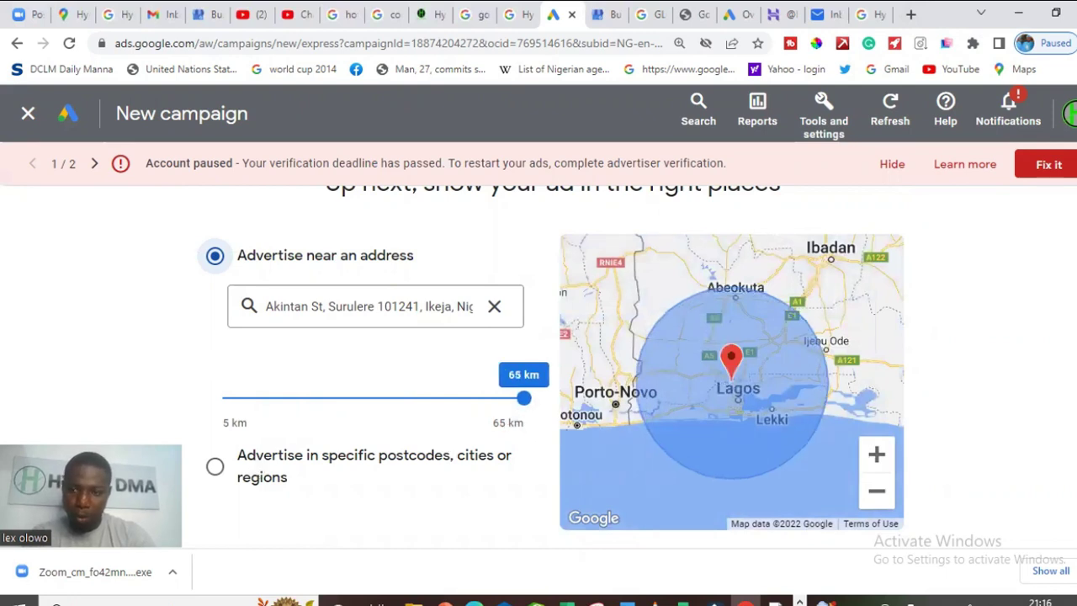
# Keep advertising near the address instead of specific postcodes, cities or regions, and continue to the budget
pyautogui.scroll(-3, 538, 362)
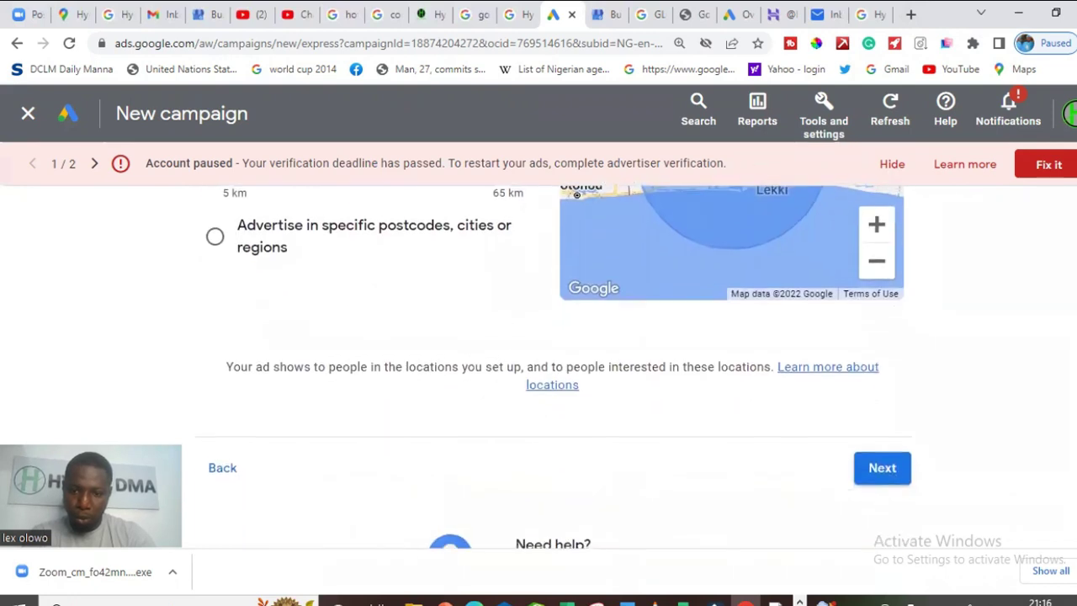
pyautogui.scroll(1, 539, 361)
pyautogui.scroll(1, 553, 366)
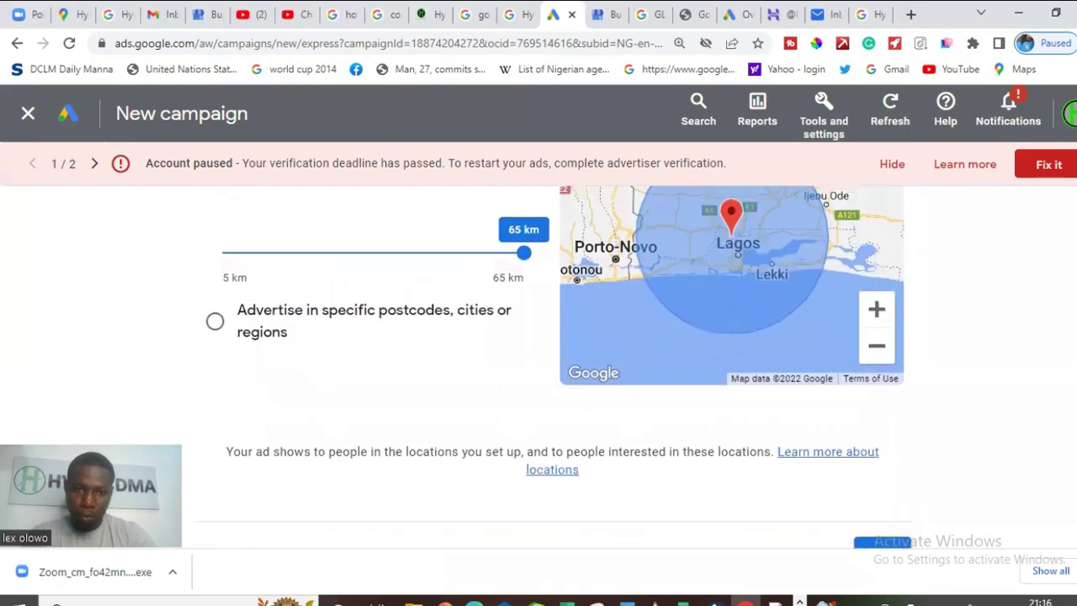
pyautogui.scroll(-1, 553, 365)
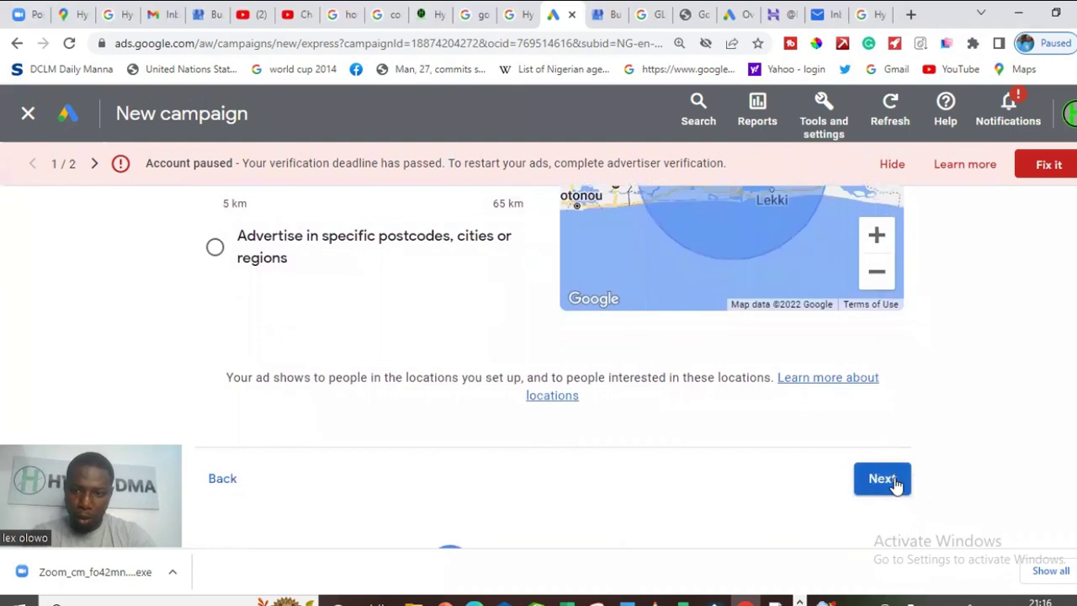
pyautogui.click(882, 478)
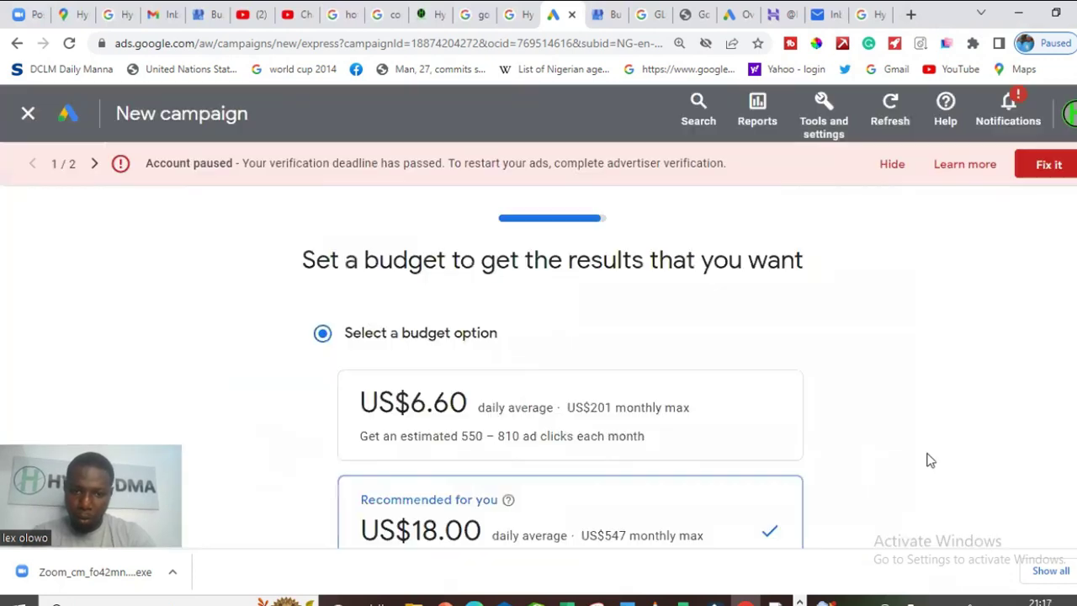
# Review the suggested daily budget options with their monthly maximums and estimated ad clicks
pyautogui.scroll(-6, 570, 371)
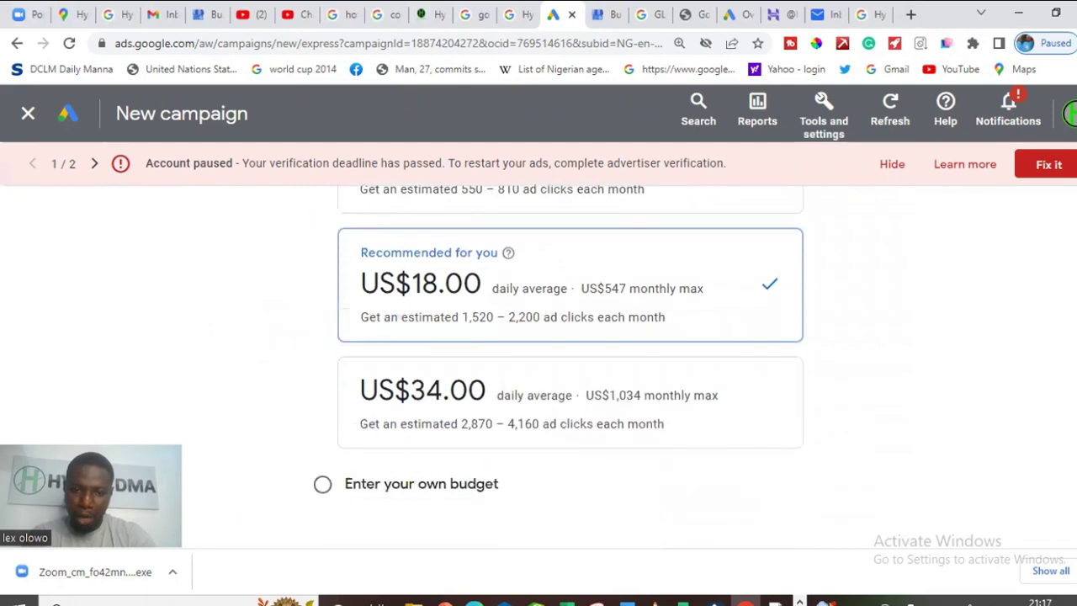
pyautogui.scroll(5, 570, 370)
pyautogui.scroll(-2, 571, 370)
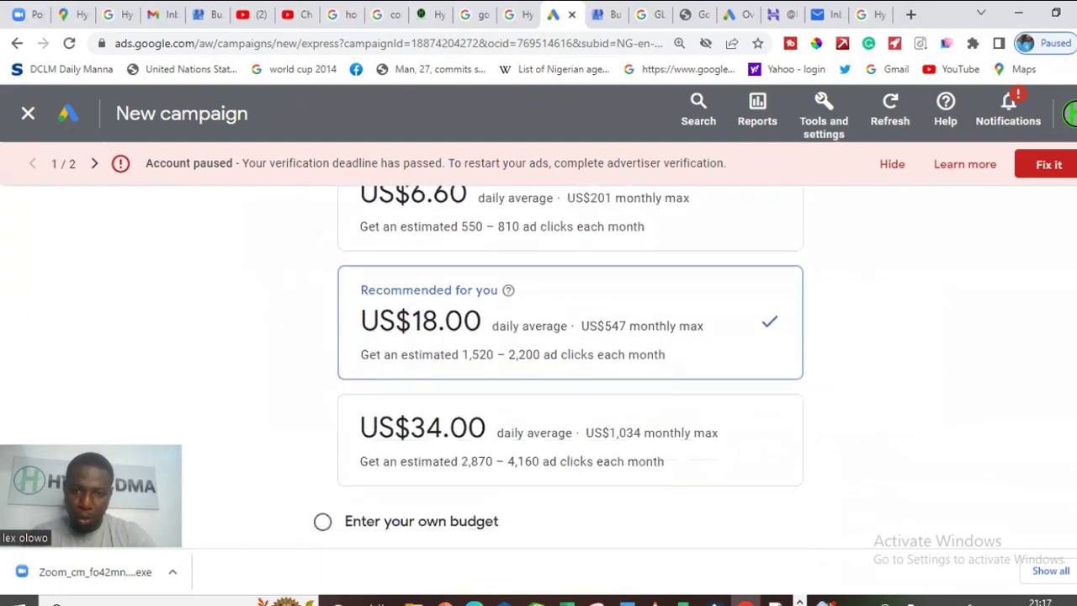
pyautogui.scroll(3, 570, 370)
pyautogui.scroll(-2, 570, 370)
pyautogui.scroll(1, 570, 370)
pyautogui.scroll(1, 570, 370)
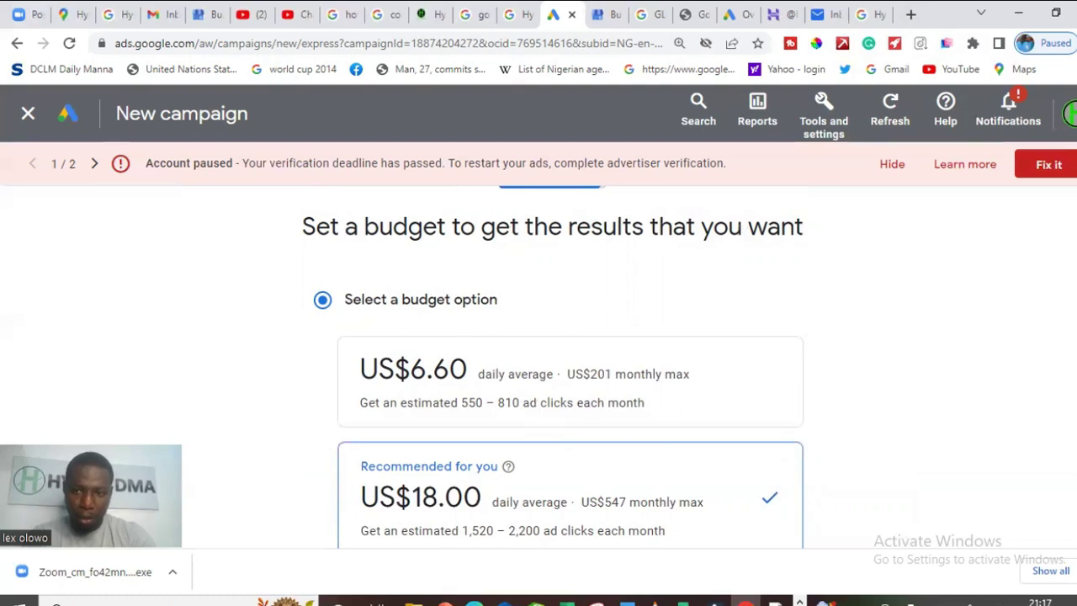
# Choose to enter a custom budget instead of a suggested option, and try a daily average of US$15.1
pyautogui.scroll(-3, 913, 410)
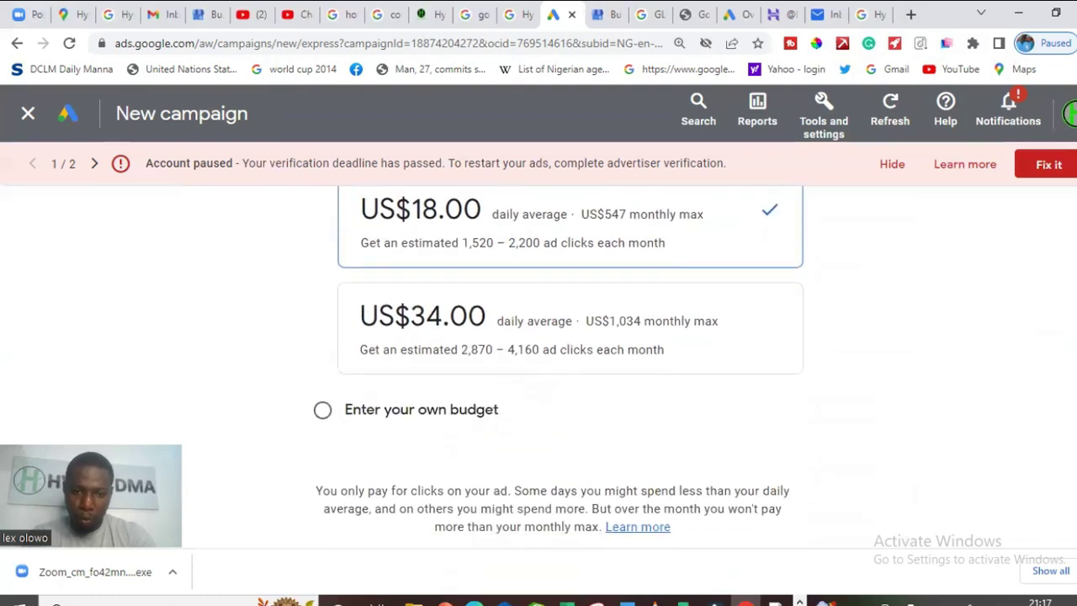
pyautogui.click(322, 406)
pyautogui.scroll(-3, 331, 412)
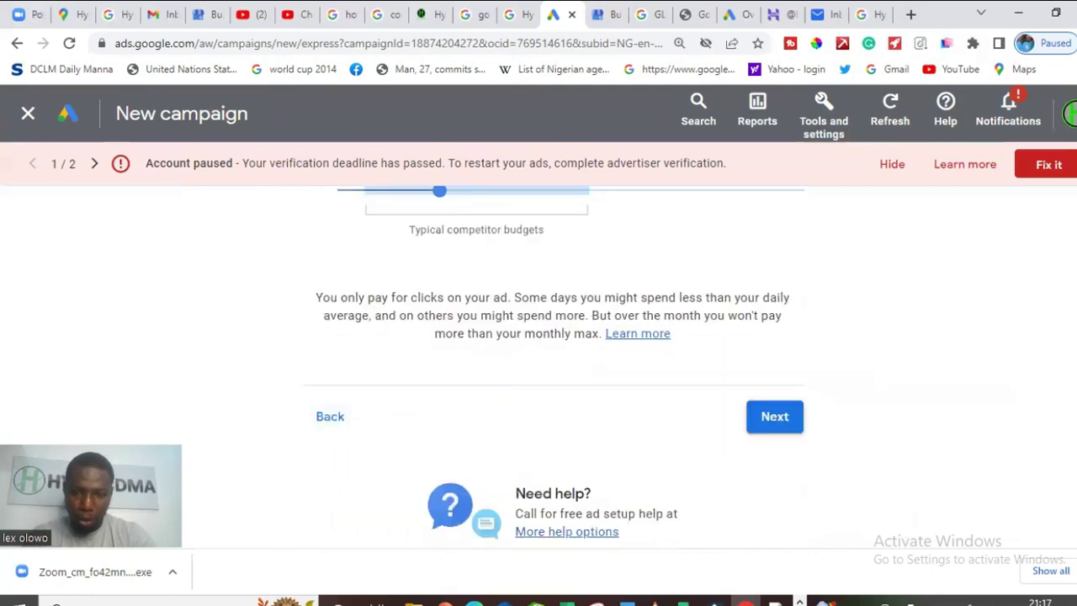
pyautogui.scroll(2, 555, 362)
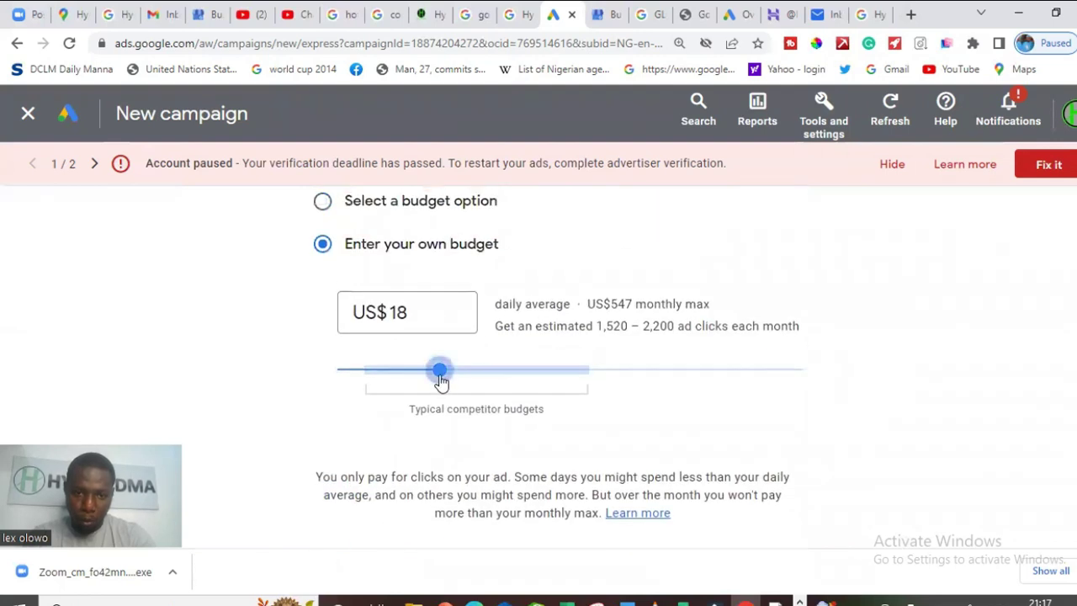
pyautogui.moveTo(441, 377)
pyautogui.mouseDown()
pyautogui.moveTo(347, 372)
pyautogui.moveTo(457, 392)
pyautogui.moveTo(421, 389)
pyautogui.moveTo(423, 375)
pyautogui.mouseUp()
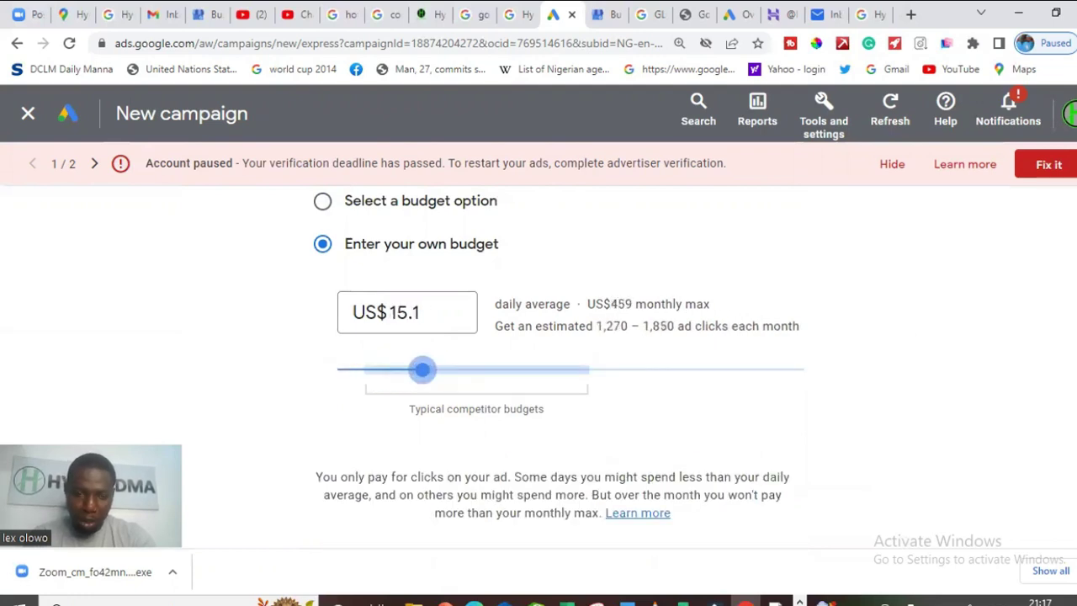
# Lower the custom daily average budget to US$7.6 and continue to the campaign review
pyautogui.scroll(2, 555, 379)
pyautogui.scroll(-2, 555, 379)
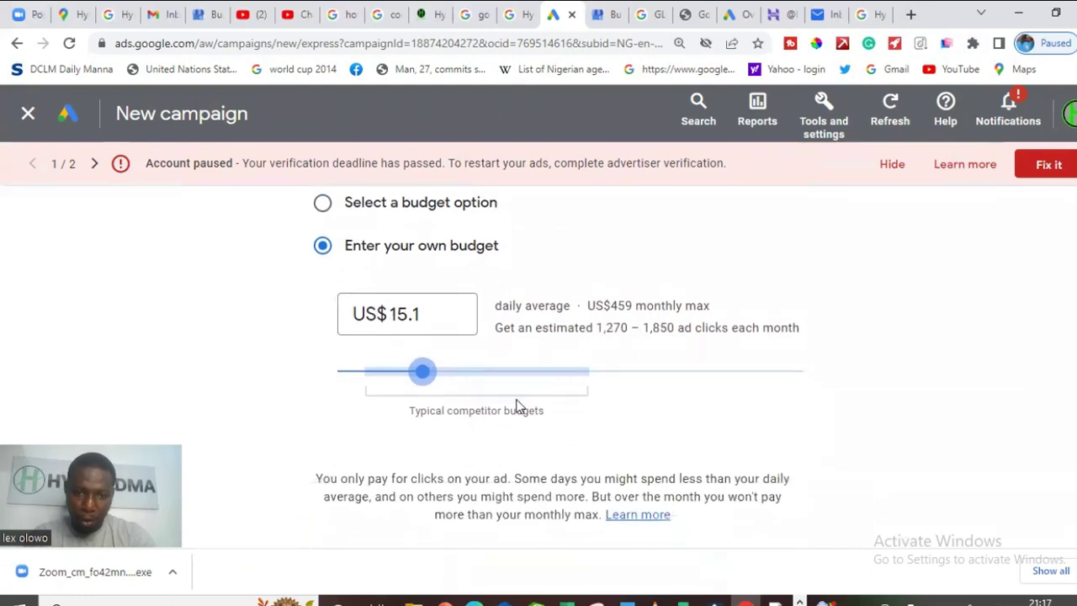
pyautogui.click(420, 373)
pyautogui.moveTo(422, 378); pyautogui.dragTo(381, 377)
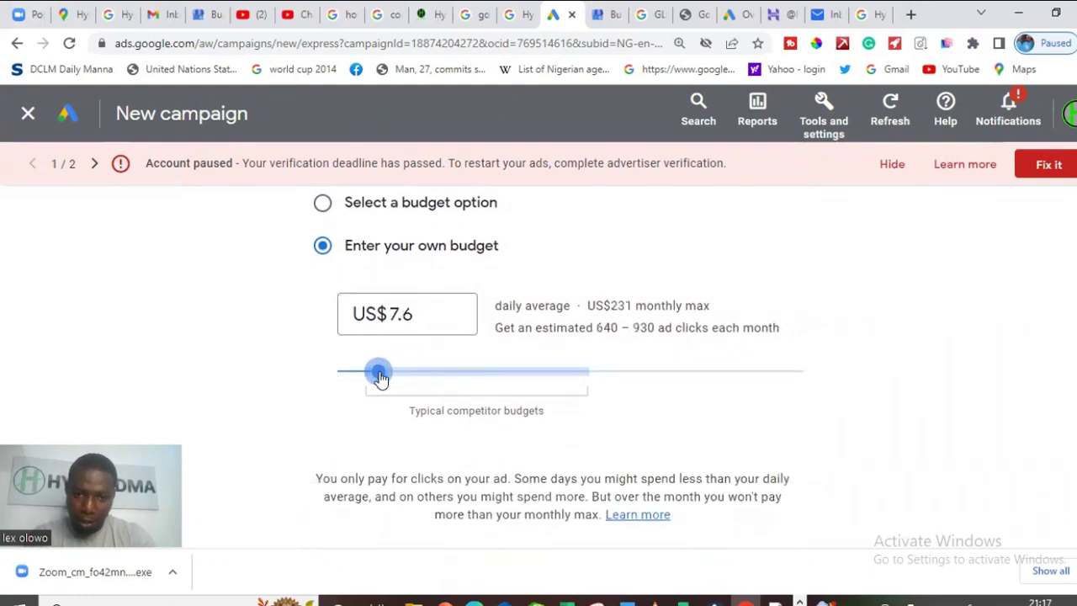
pyautogui.scroll(2, 555, 370)
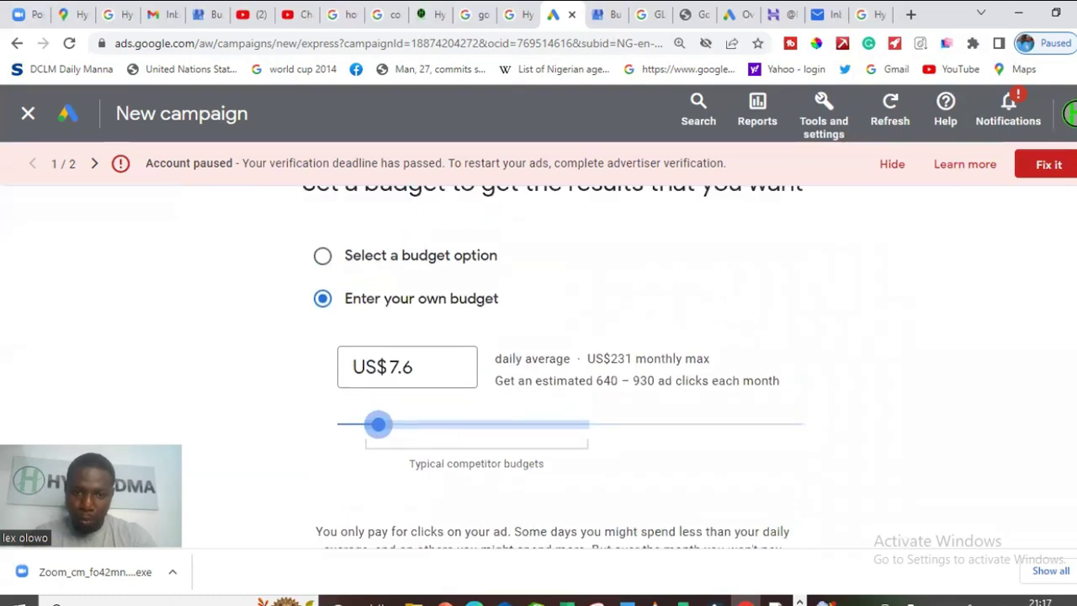
pyautogui.scroll(-4, 555, 370)
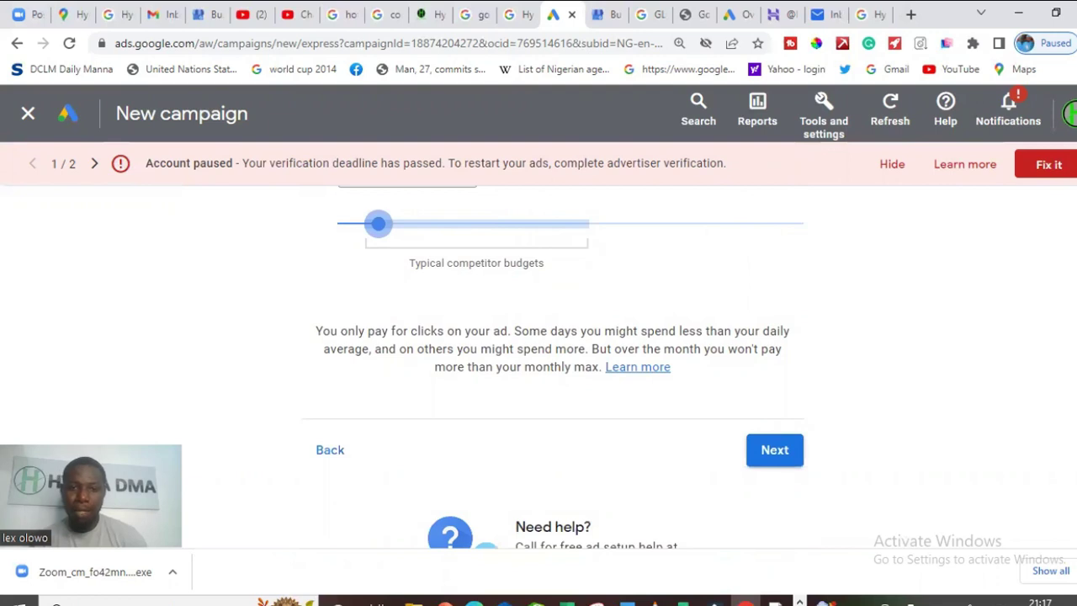
pyautogui.scroll(2, 555, 354)
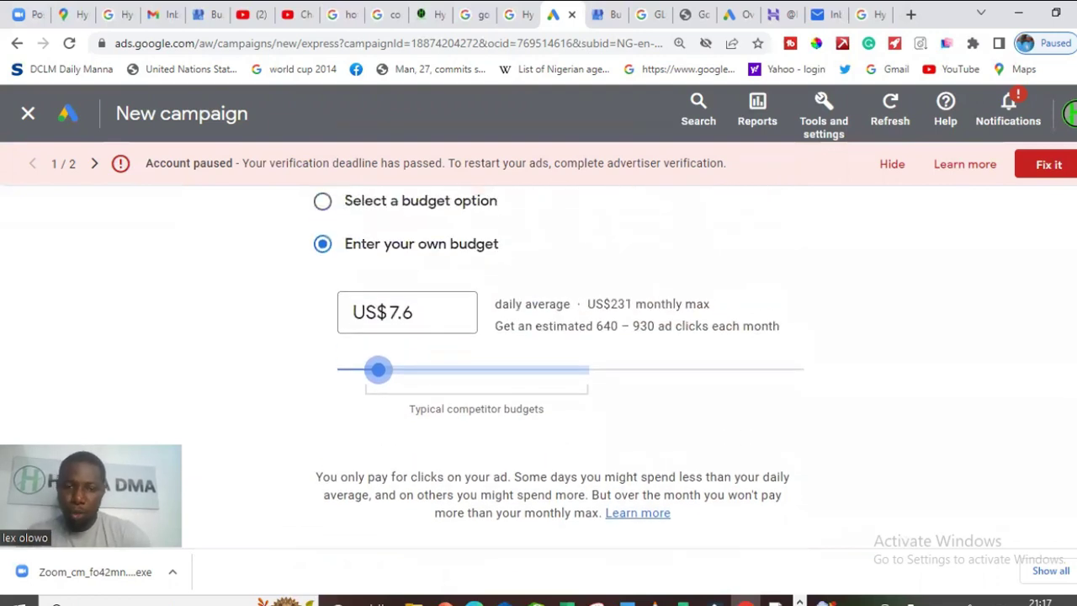
pyautogui.scroll(-3, 555, 353)
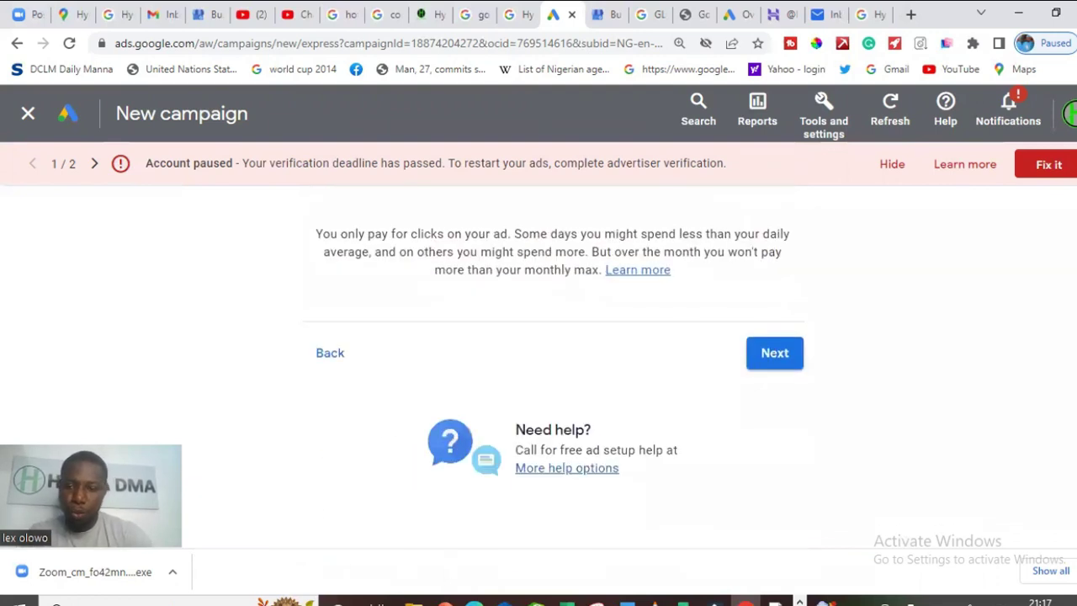
pyautogui.click(776, 368)
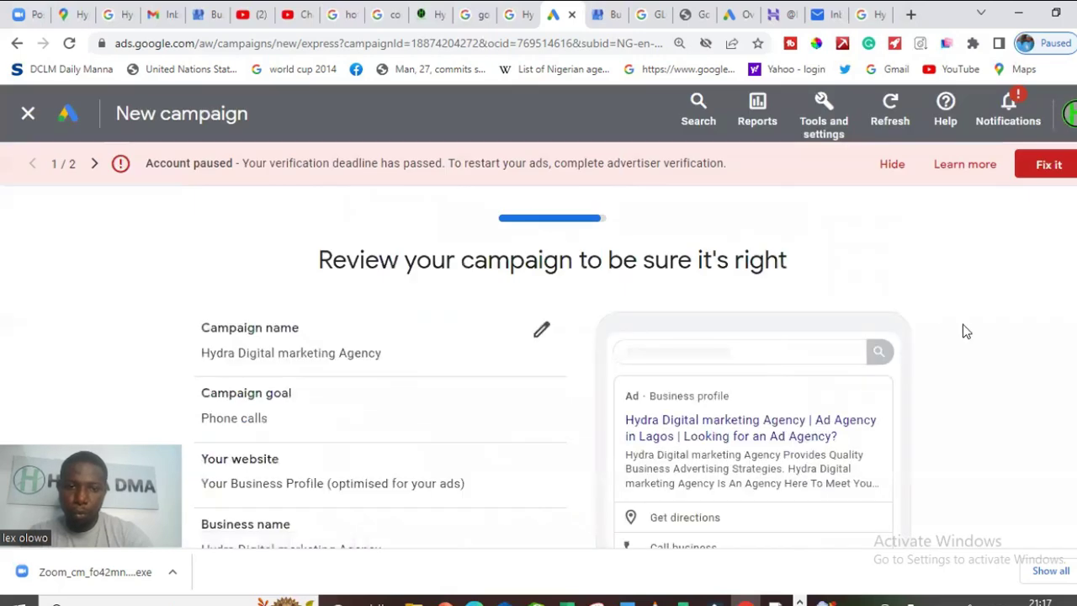
# Review the campaign summary, covering name, goal, website, business name, ad text, ad preview, locations, keyword themes and budget
pyautogui.scroll(-1, 552, 374)
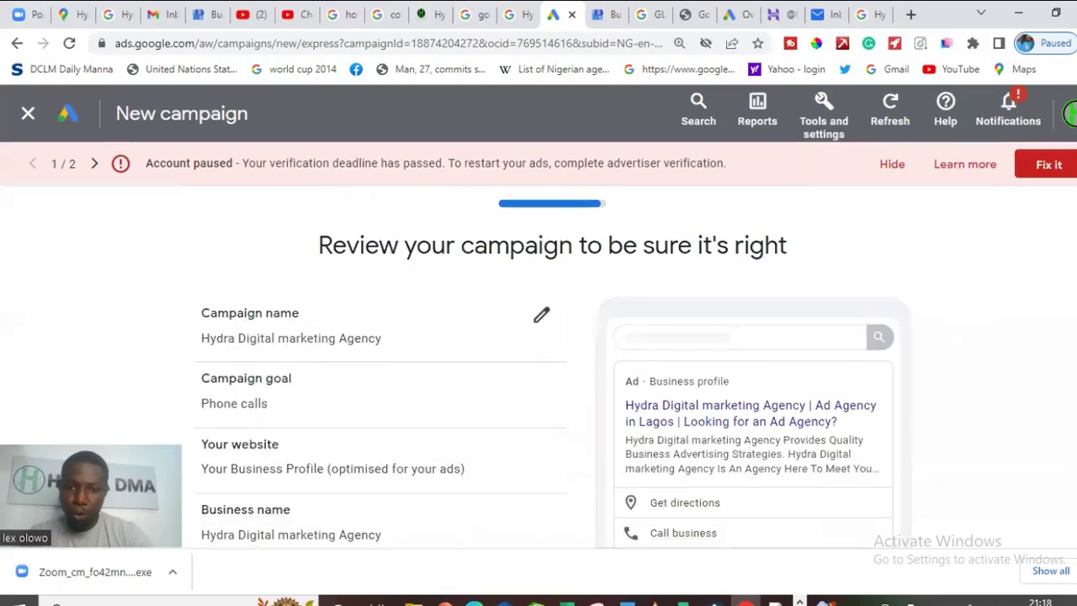
pyautogui.scroll(-7, 551, 367)
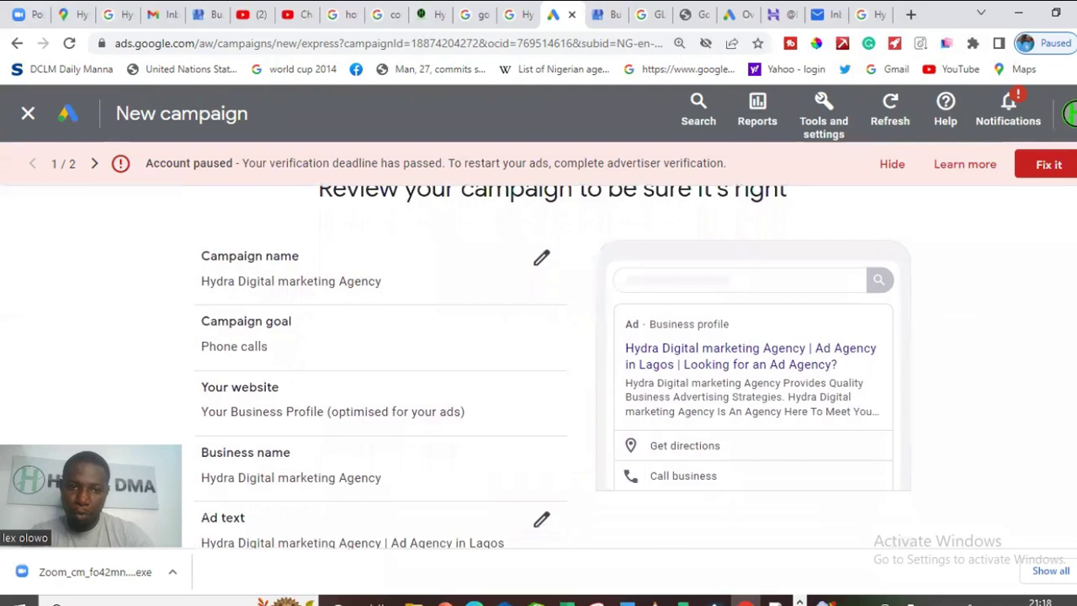
pyautogui.scroll(2, 552, 366)
pyautogui.scroll(5, 1066, 271)
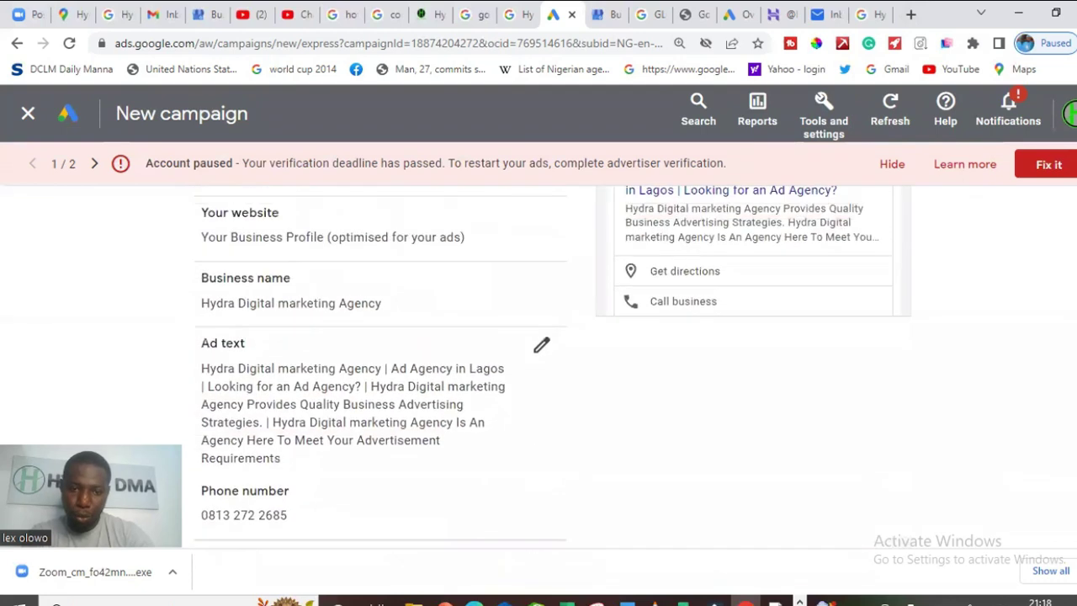
pyautogui.scroll(1, 1066, 271)
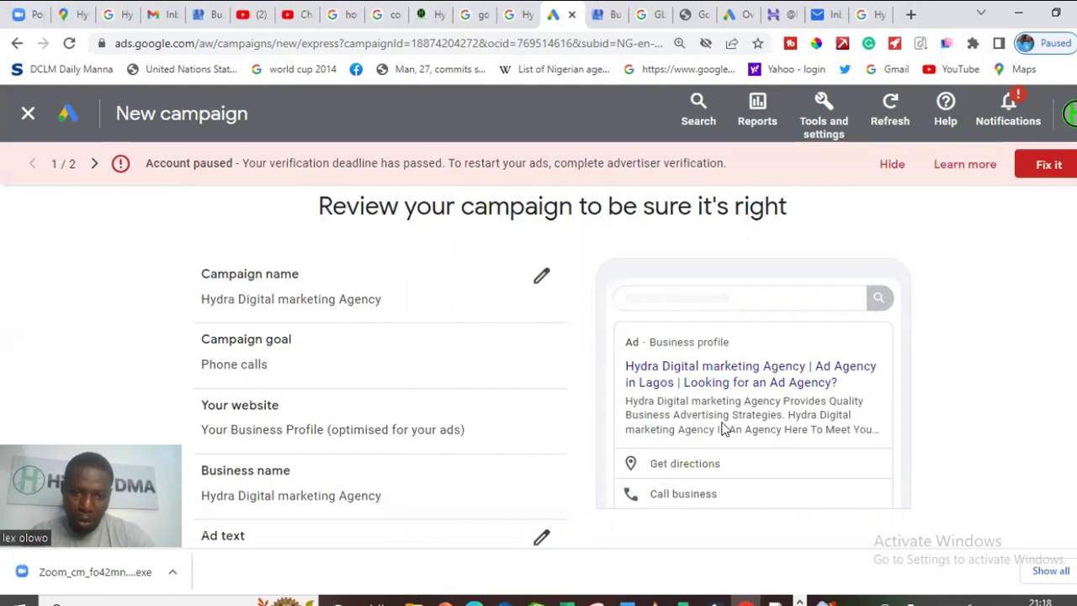
pyautogui.scroll(-3, 437, 434)
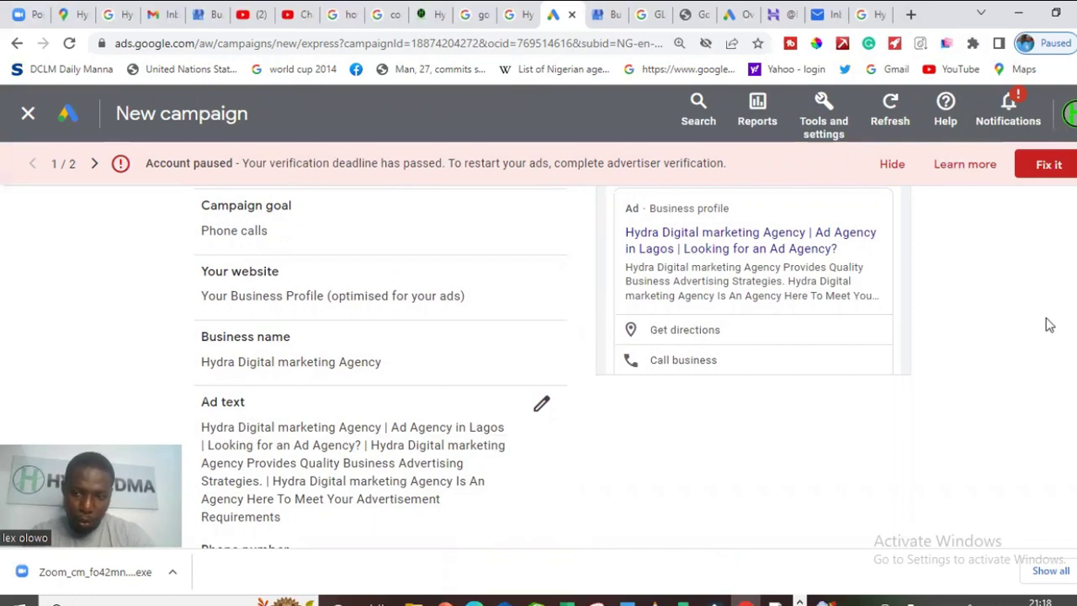
pyautogui.scroll(-2, 539, 362)
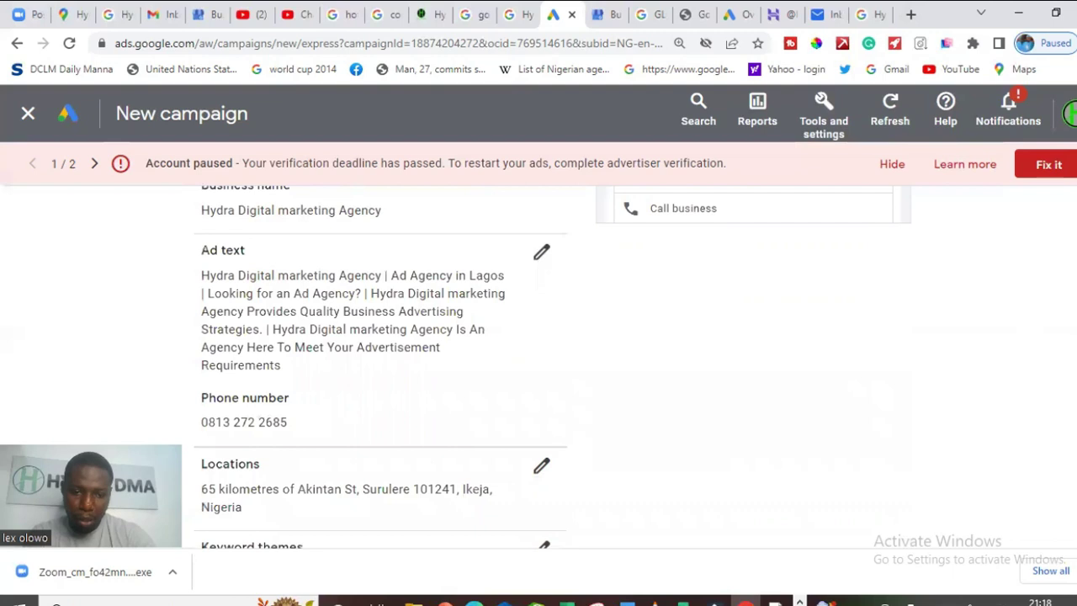
pyautogui.scroll(-5, 553, 367)
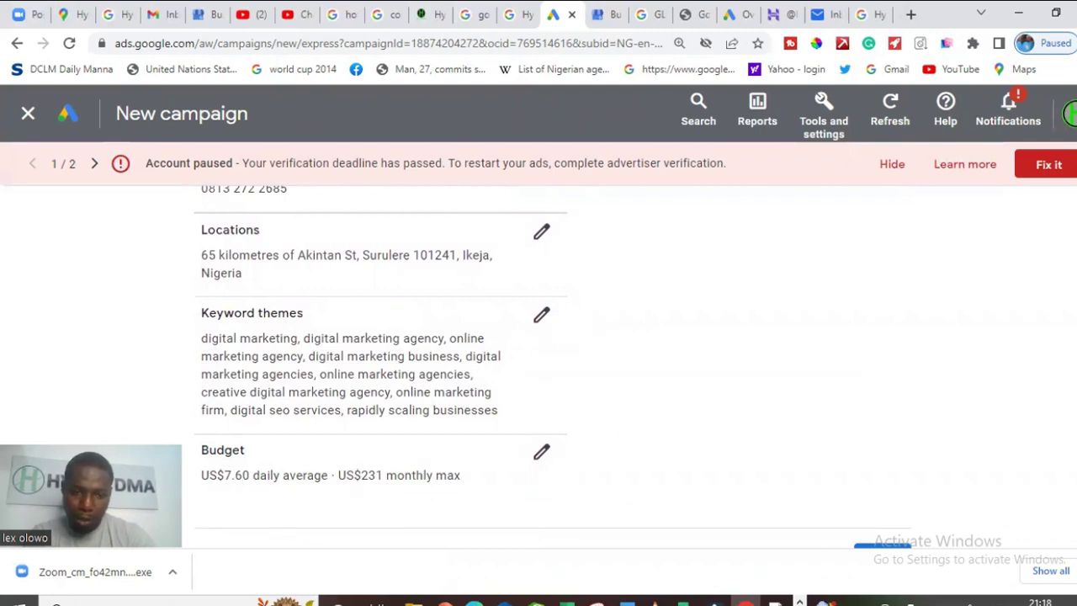
# Recheck the campaign details from ad text to budget, and accept the review to proceed to the next stage
pyautogui.scroll(-2, 379, 370)
pyautogui.scroll(5, 379, 370)
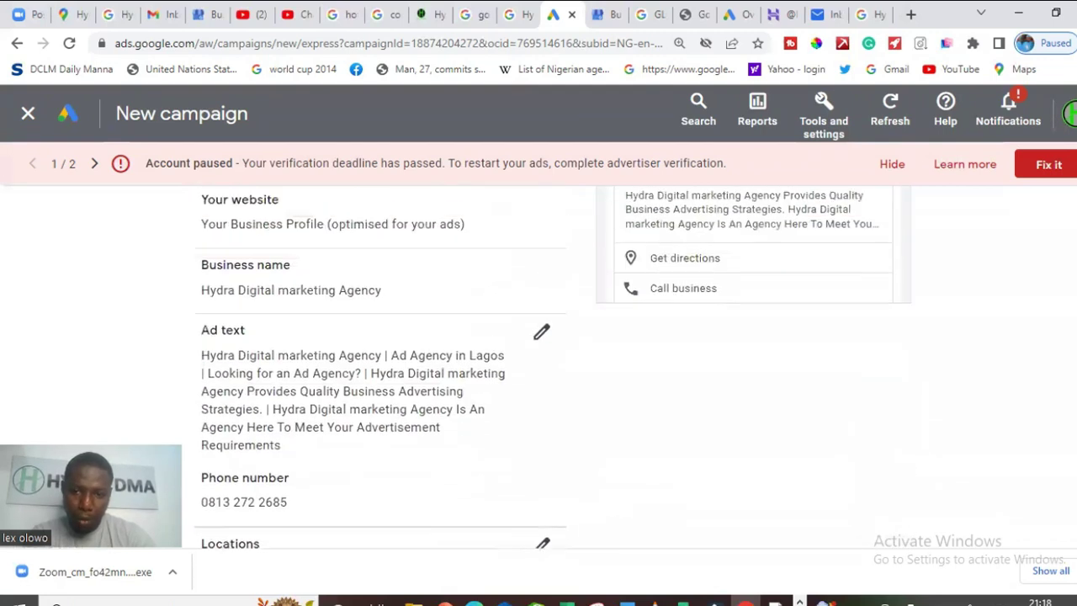
pyautogui.scroll(3, 379, 370)
pyautogui.scroll(-9, 378, 370)
pyautogui.scroll(3, 378, 370)
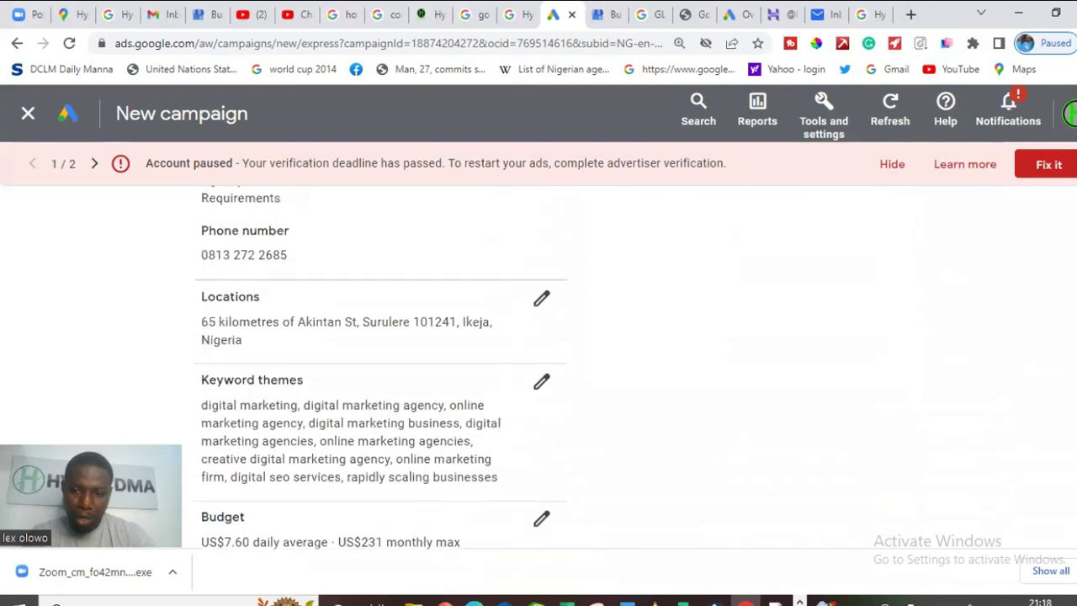
pyautogui.scroll(-3, 378, 370)
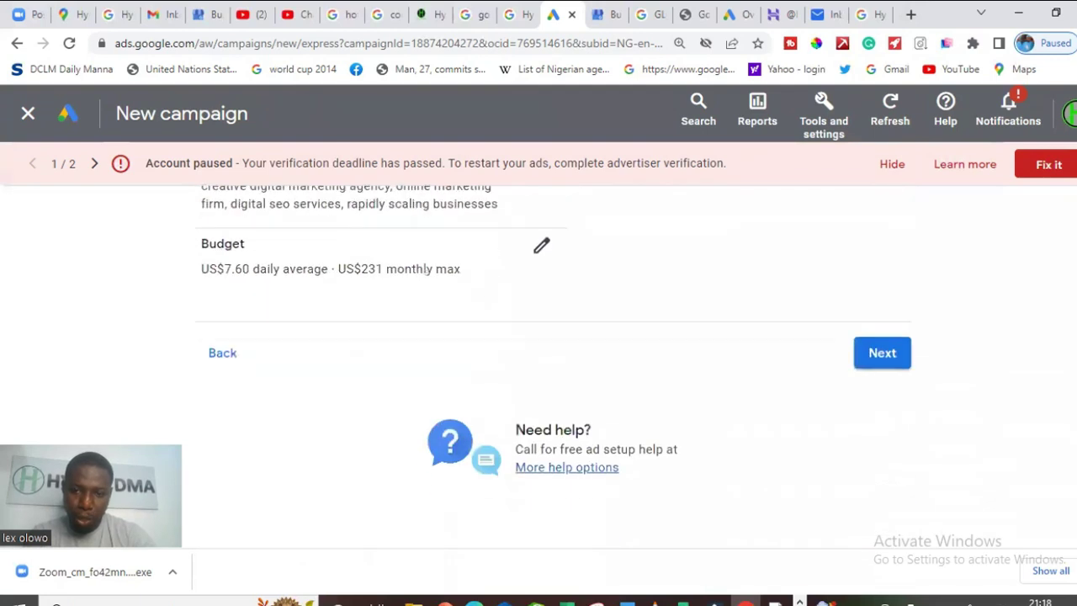
pyautogui.click(904, 355)
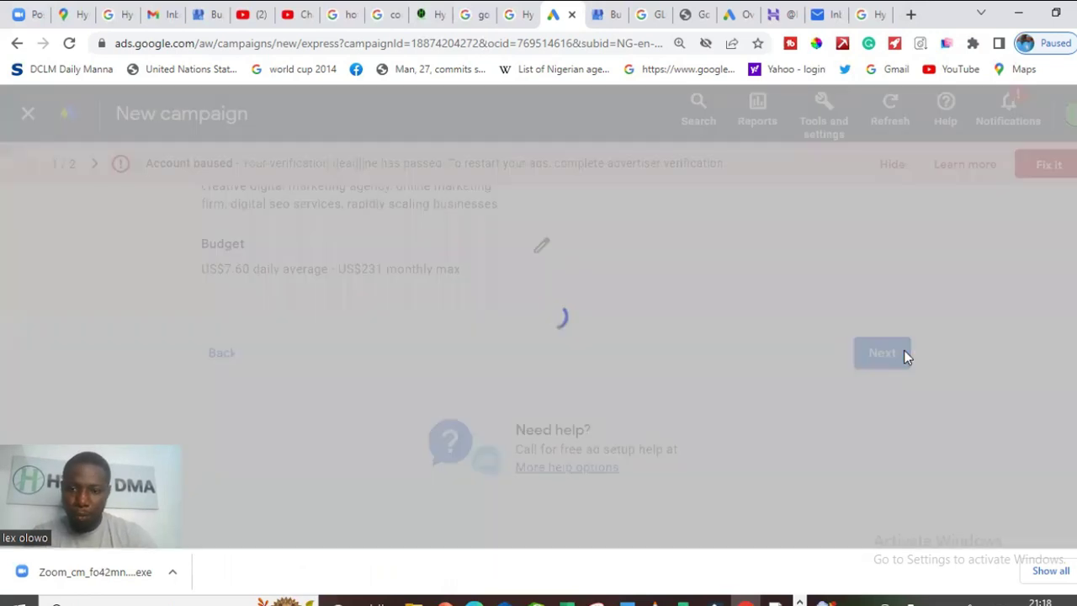